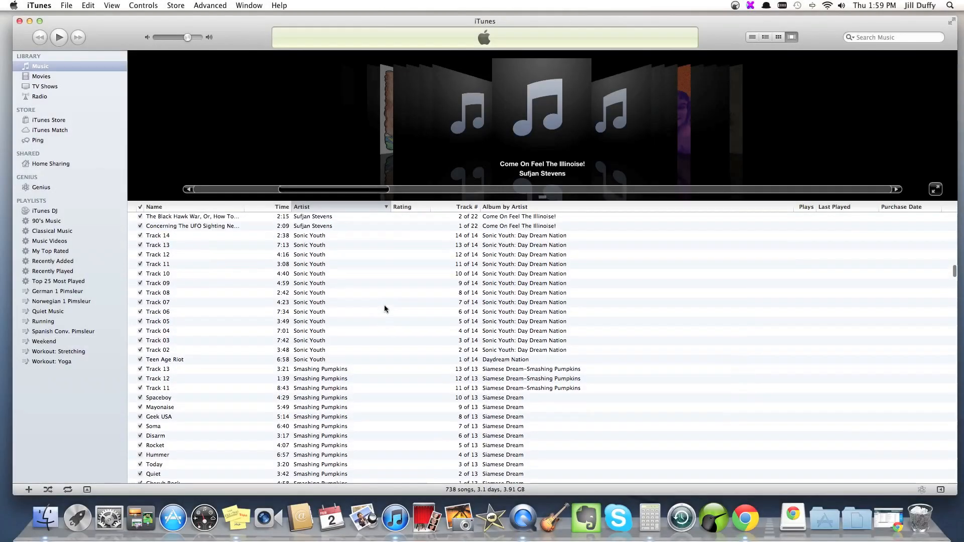
# Step: Select the 14 Sonic Youth tracks and retrieve their track names online
pyautogui.scroll(2, 384, 305)
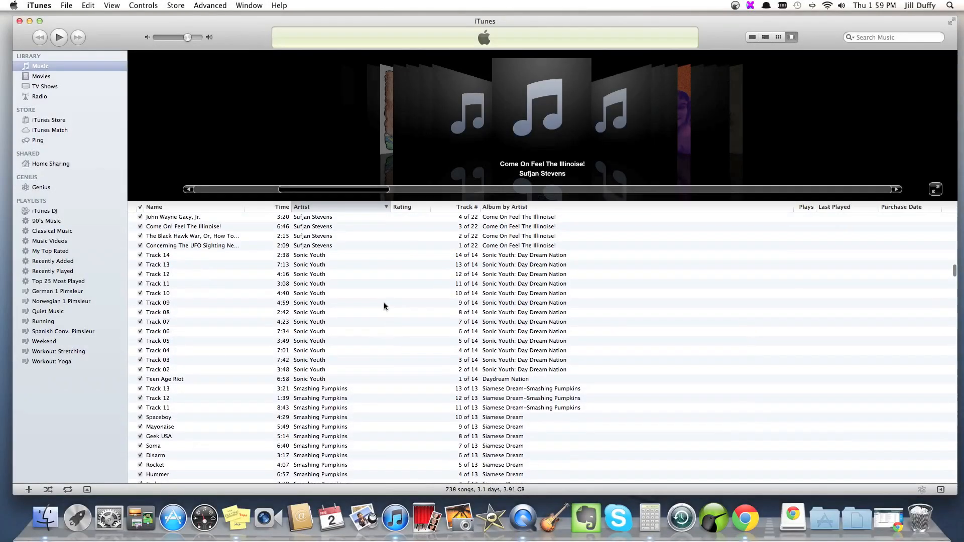
pyautogui.click(289, 257)
pyautogui.keyDown('shift'); pyautogui.click(317, 379); pyautogui.keyUp('shift')
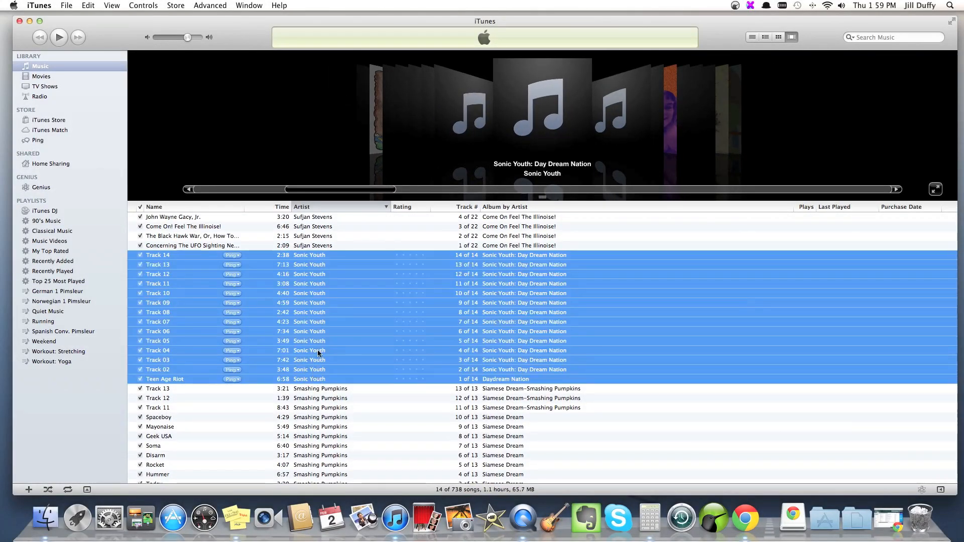
pyautogui.rightClick(317, 346)
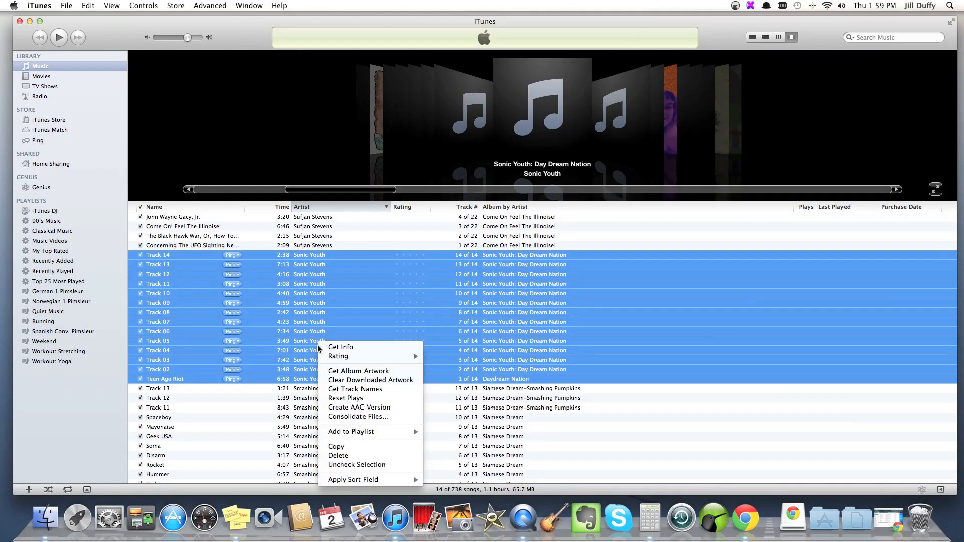
pyautogui.click(377, 389)
pyautogui.click(577, 183)
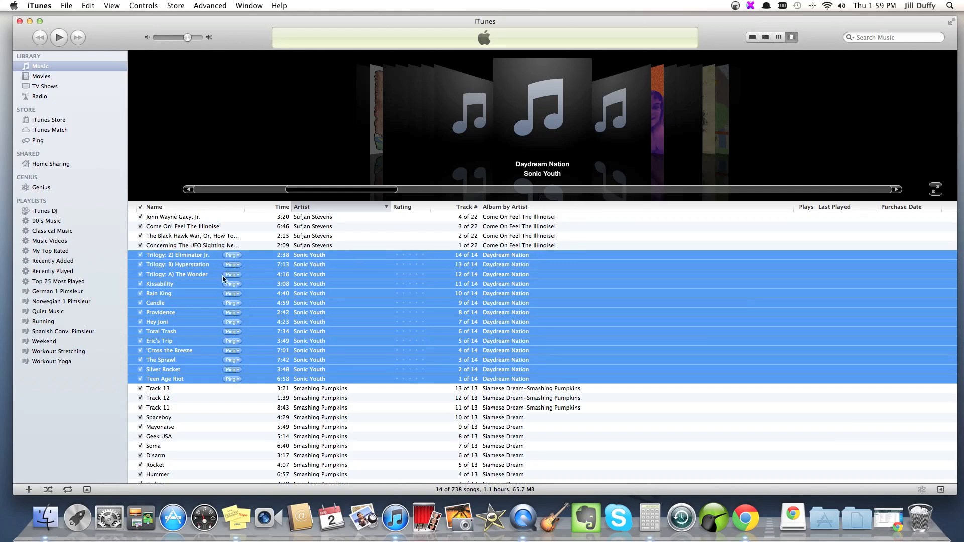
# Step: Get the album artwork for the selected Sonic Youth Daydream Nation tracks
pyautogui.rightClick(318, 272)
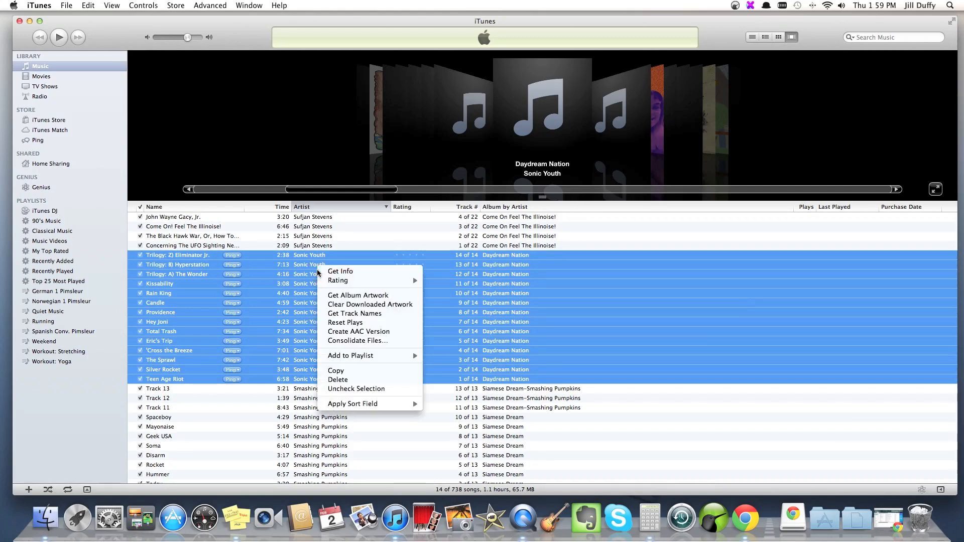
pyautogui.click(326, 294)
pyautogui.click(557, 196)
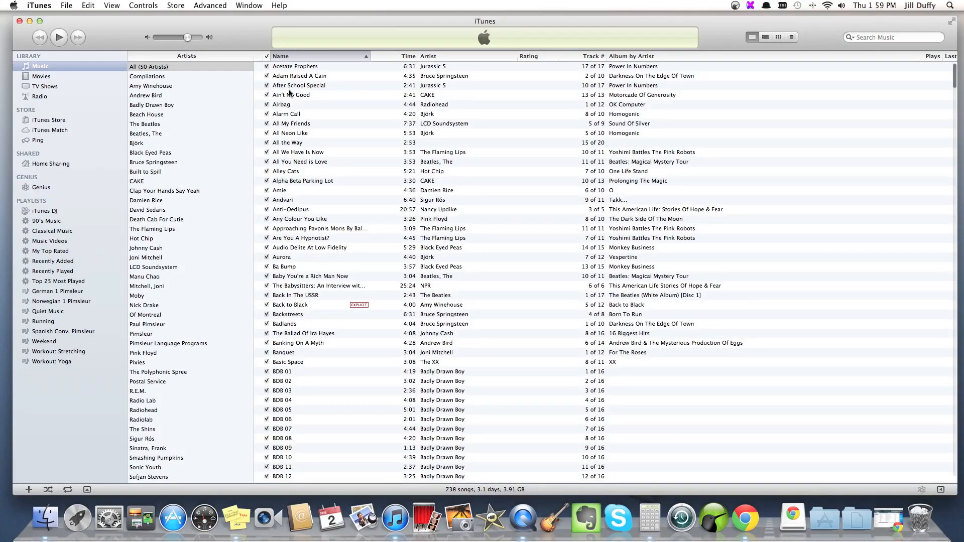
# Step: Look through the song list sorted by name for generic titles, checking the BDB, Track and 1Unit entries
pyautogui.click(291, 372)
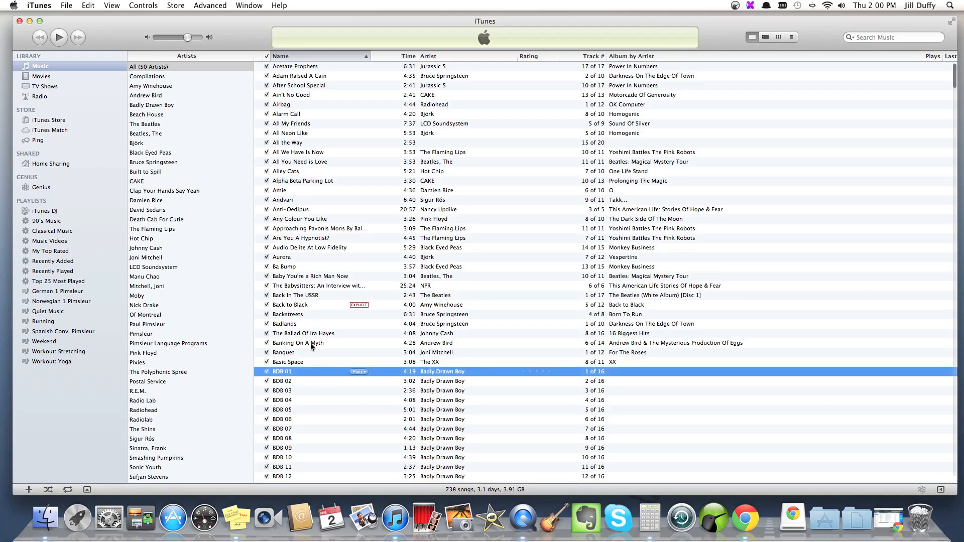
pyautogui.scroll(-5, 311, 344)
pyautogui.click(282, 317)
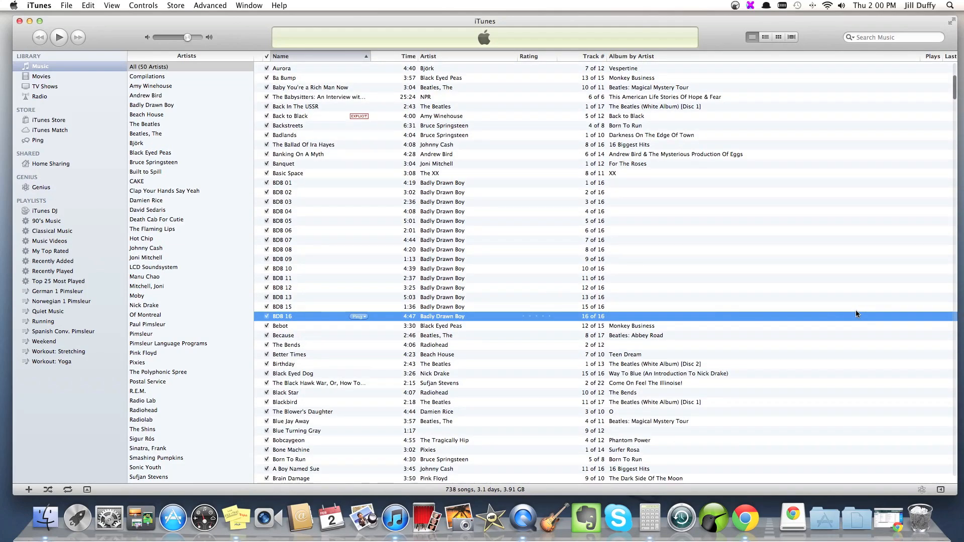
pyautogui.scroll(-20, 955, 89)
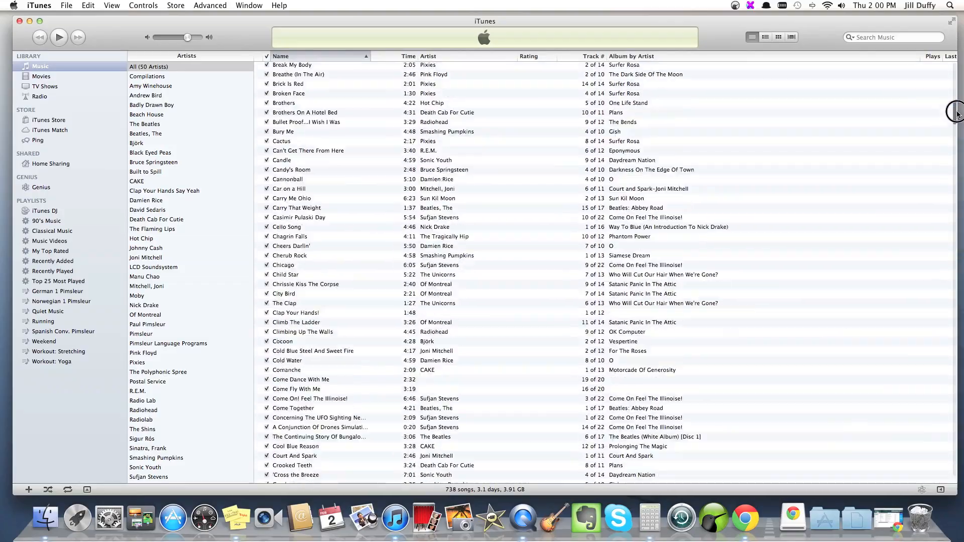
pyautogui.scroll(-20, 607, 271)
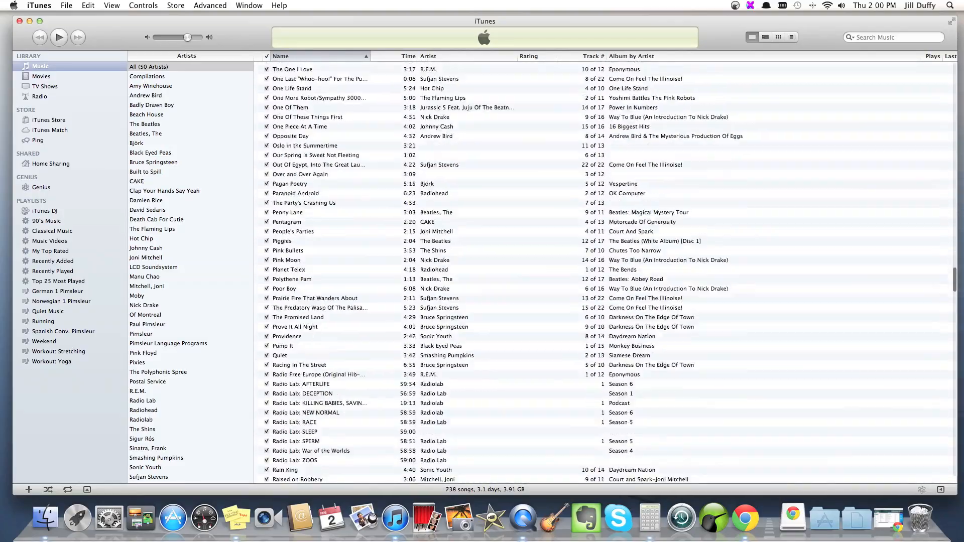
pyautogui.scroll(-10, 326, 195)
pyautogui.scroll(6, 326, 196)
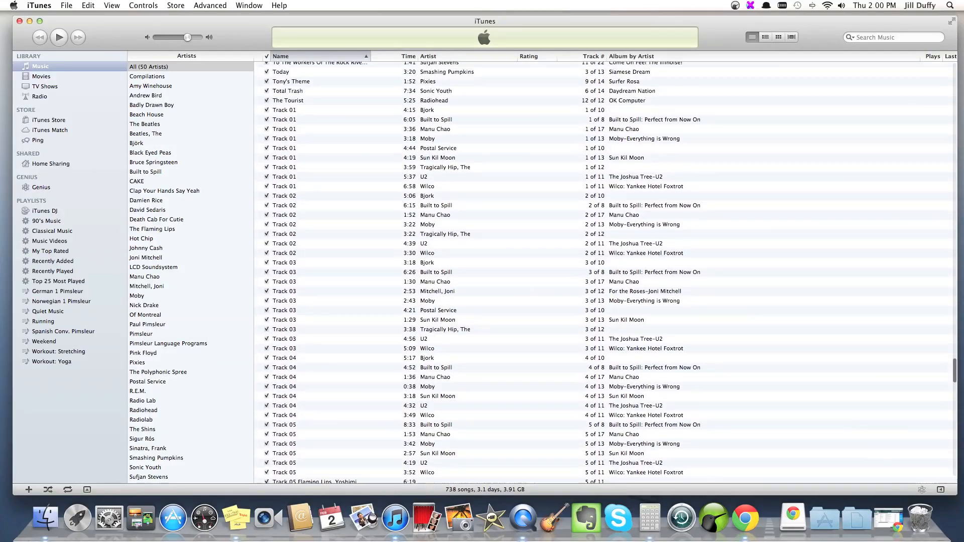
pyautogui.click(286, 161)
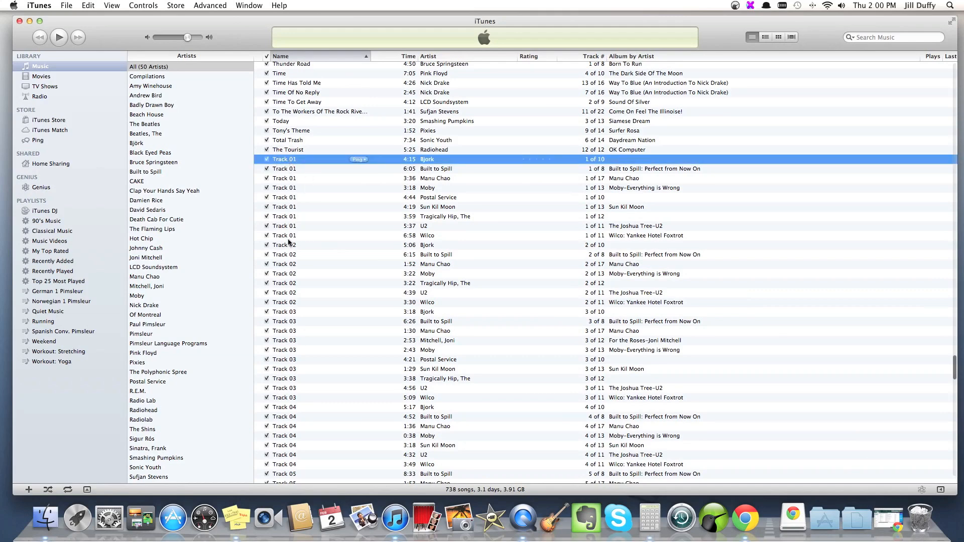
pyautogui.scroll(-10, 343, 411)
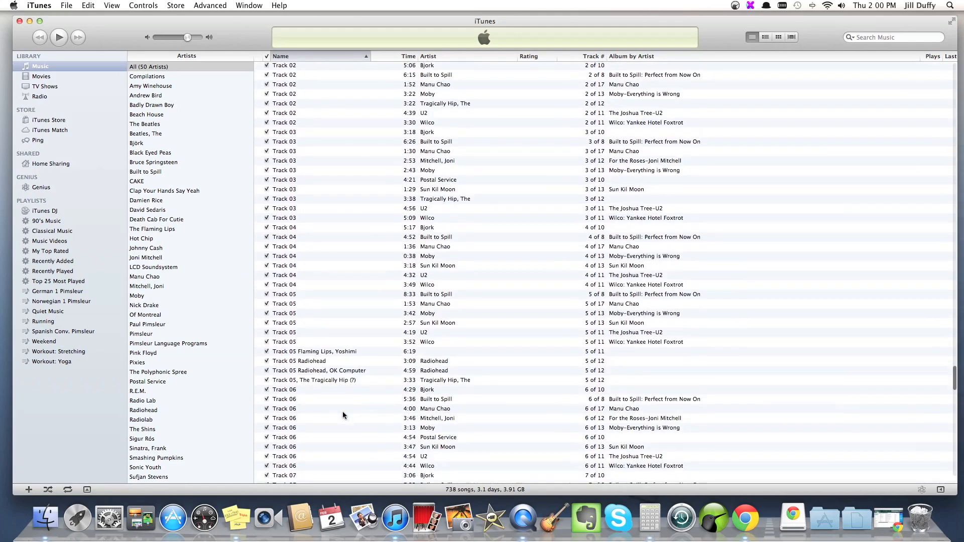
pyautogui.moveTo(956, 386); pyautogui.dragTo(958, 465)
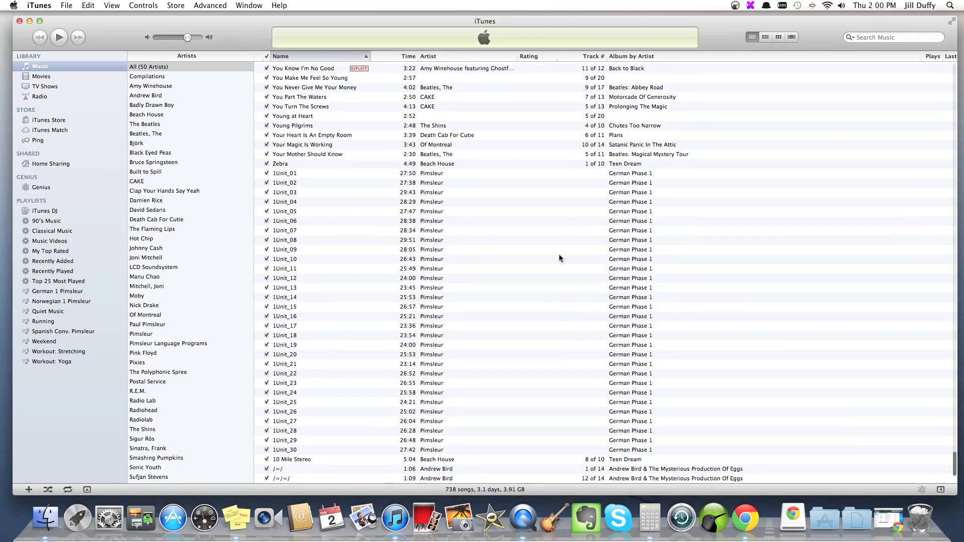
pyautogui.click(299, 176)
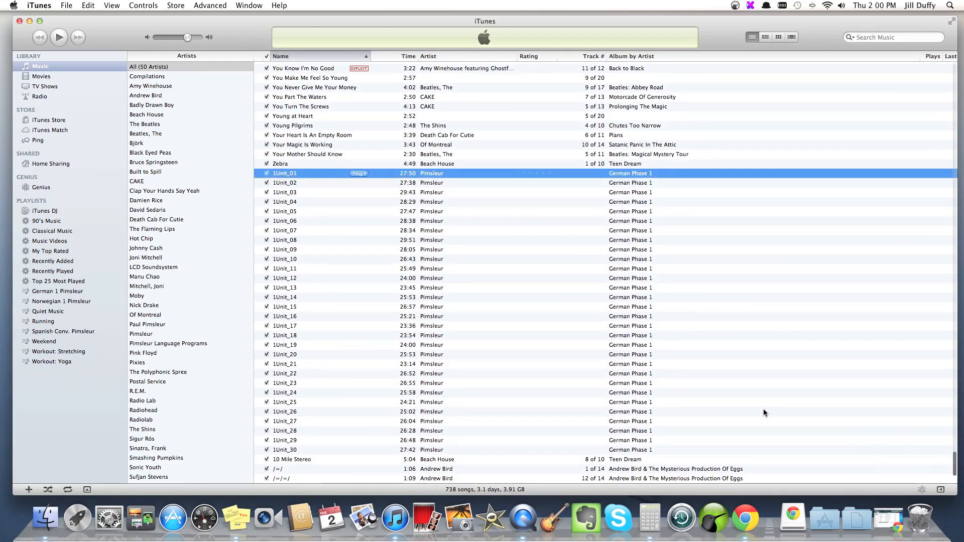
# Step: Sort the song list by artist in descending order and examine the songs that lack an artist name
pyautogui.click(481, 55)
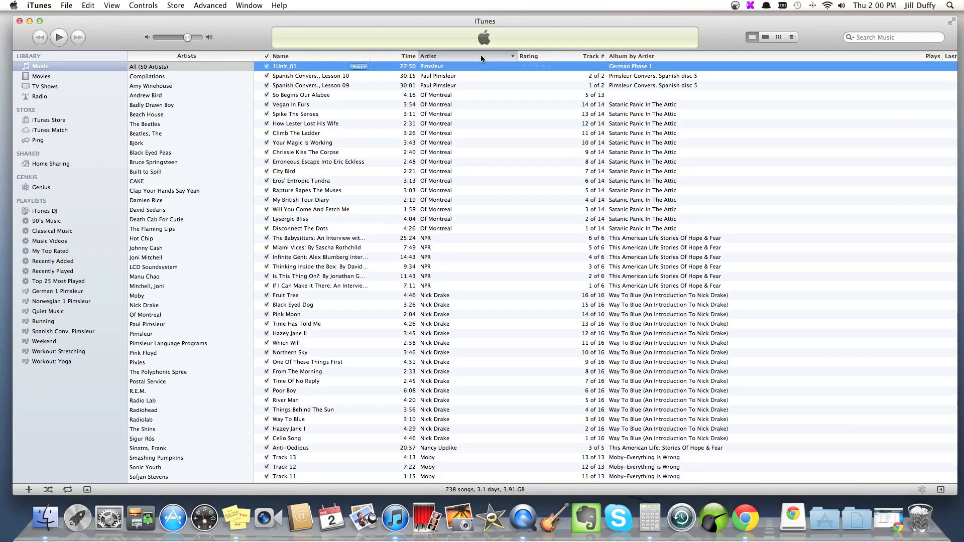
pyautogui.scroll(-5, 942, 86)
pyautogui.scroll(6, 944, 90)
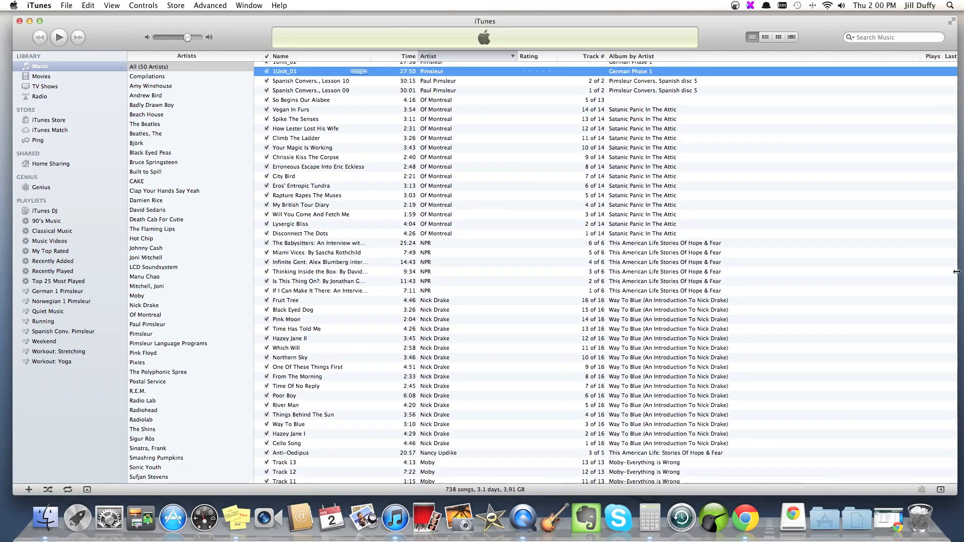
pyautogui.scroll(-1, 956, 272)
pyautogui.moveTo(952, 187); pyautogui.dragTo(954, 63)
pyautogui.moveTo(444, 69)
pyautogui.mouseDown()
pyautogui.moveTo(448, 152)
pyautogui.moveTo(445, 74)
pyautogui.mouseUp()
pyautogui.scroll(-15, 473, 140)
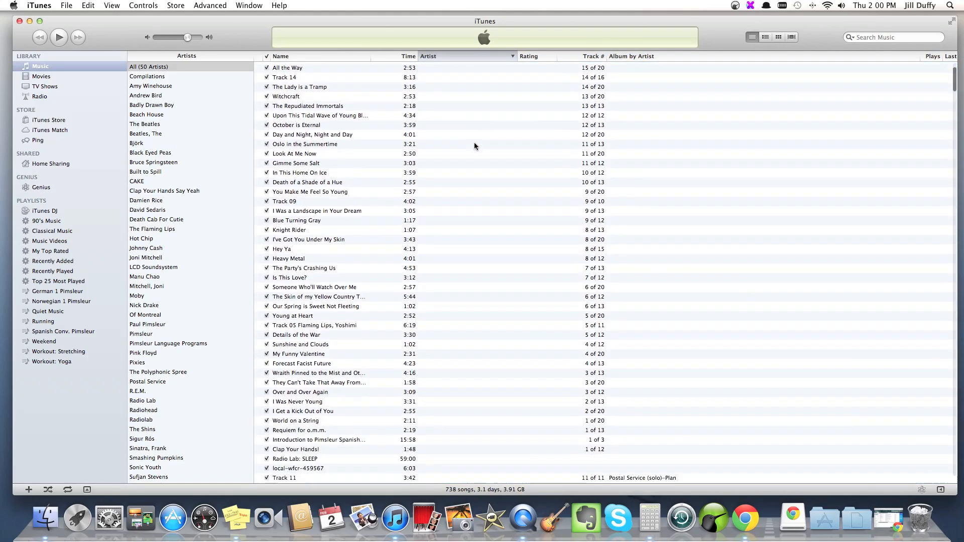
pyautogui.scroll(15, 472, 140)
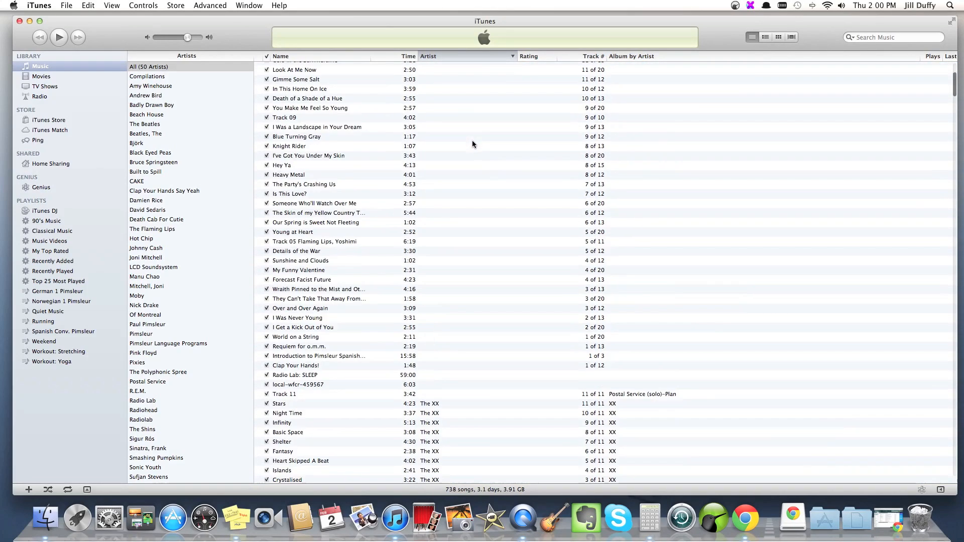
# Step: Sort the artists in ascending order and look through the list down to the songs without an artist
pyautogui.click(448, 57)
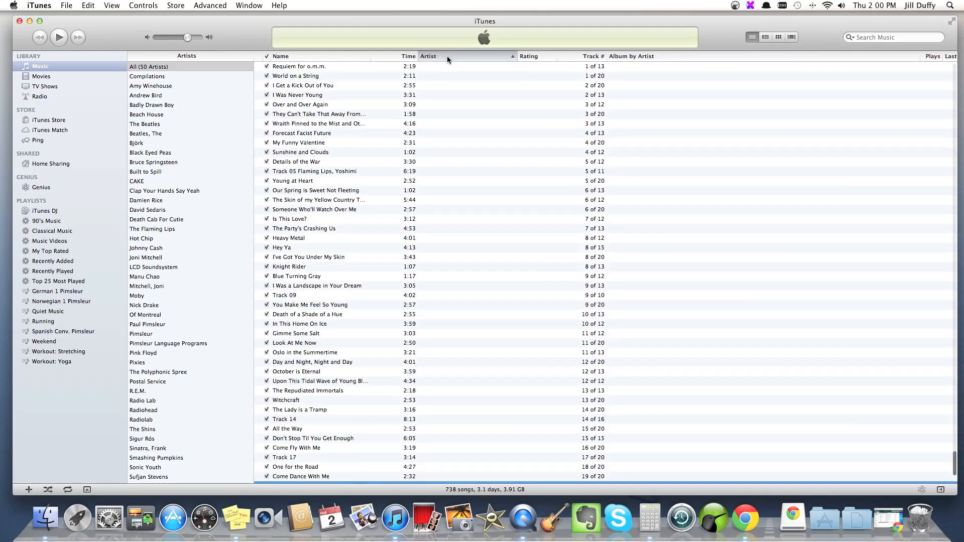
pyautogui.click(954, 69)
pyautogui.scroll(15, 956, 73)
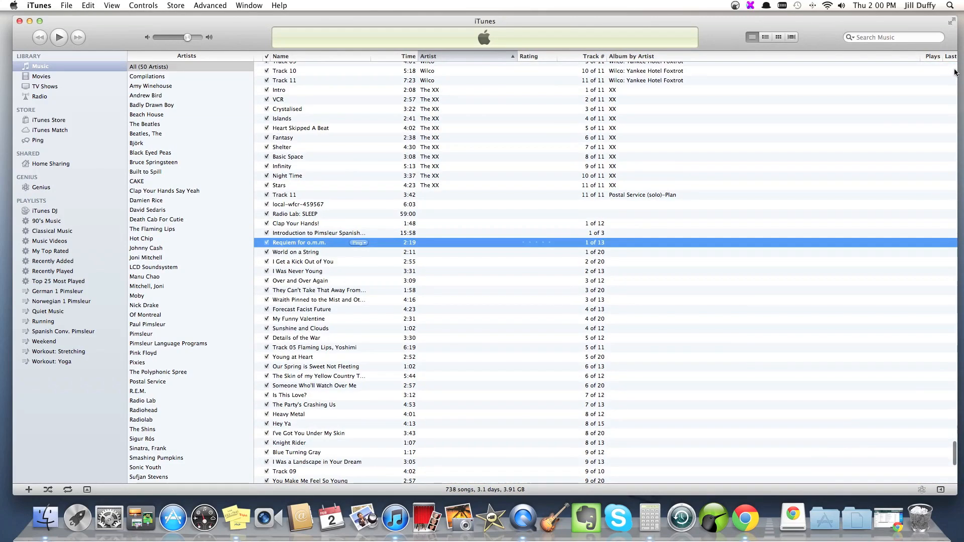
pyautogui.click(956, 72)
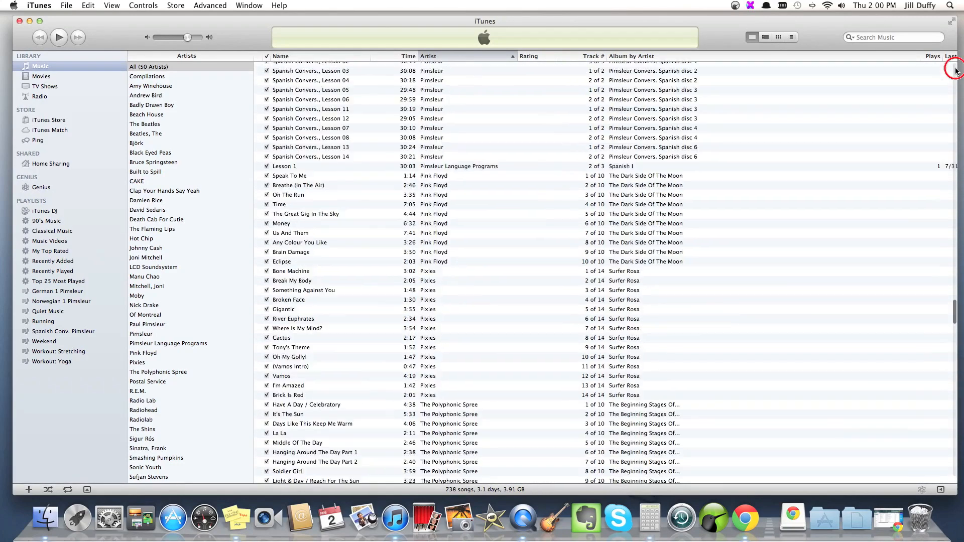
pyautogui.moveTo(956, 69); pyautogui.dragTo(959, 483)
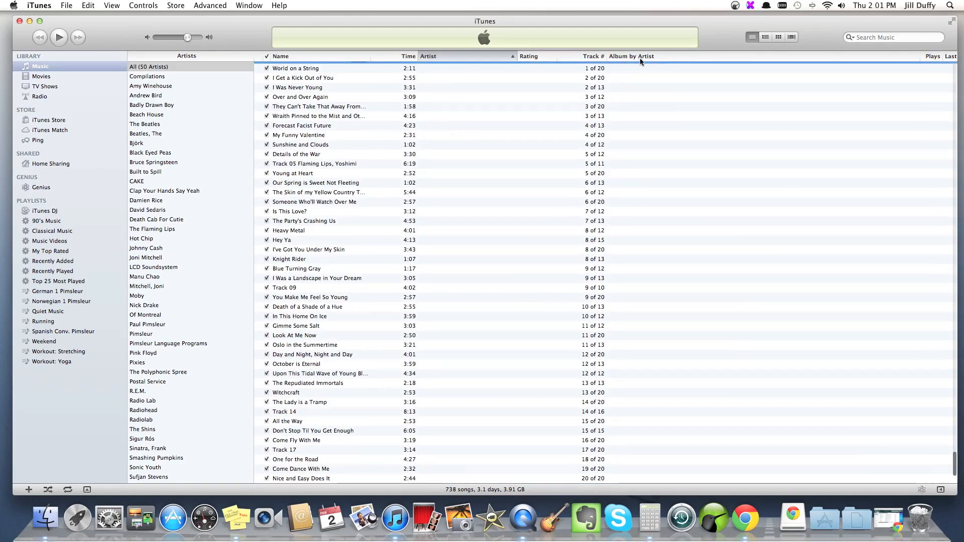
# Step: Reverse the artist sort order and re-sort the songs by Album by Artist to check the album names
pyautogui.click(439, 58)
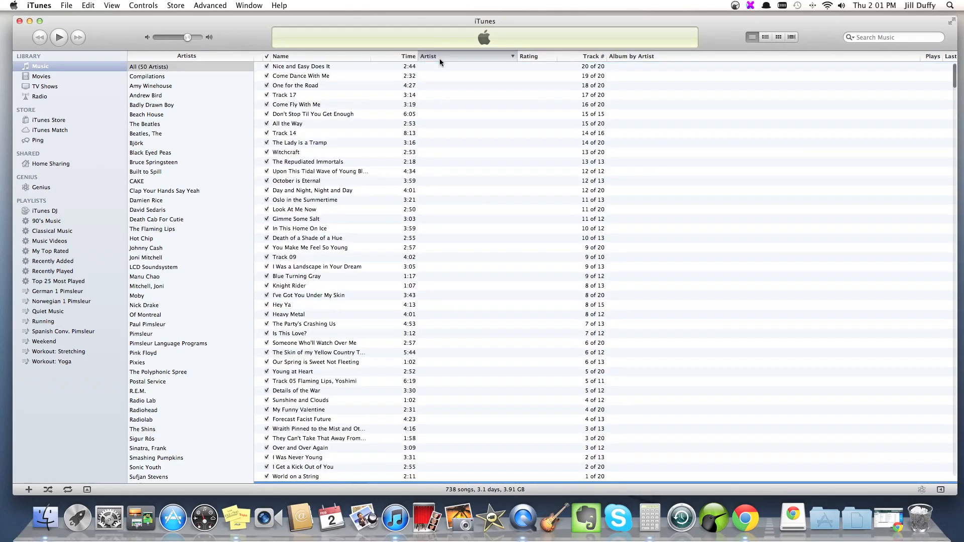
pyautogui.click(646, 56)
pyautogui.scroll(15, 450, 86)
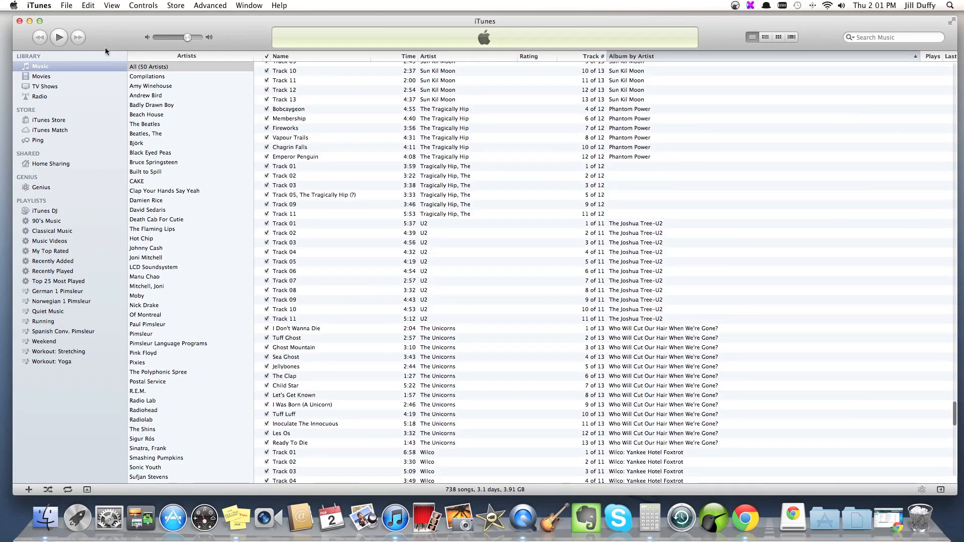
# Step: Switch the library to the album list view, sort it by Album by Artist/Year and look through the albums
pyautogui.click(112, 5)
pyautogui.click(120, 27)
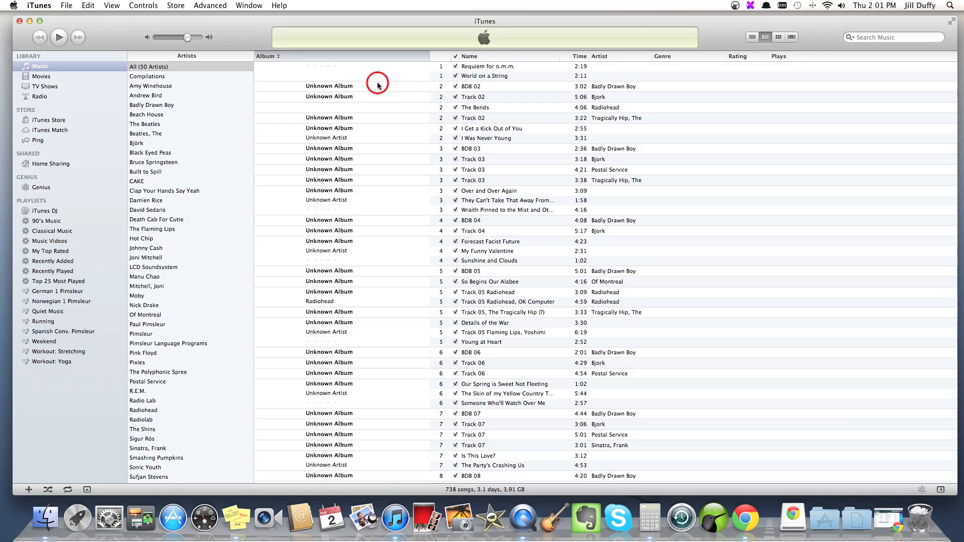
pyautogui.click(311, 56)
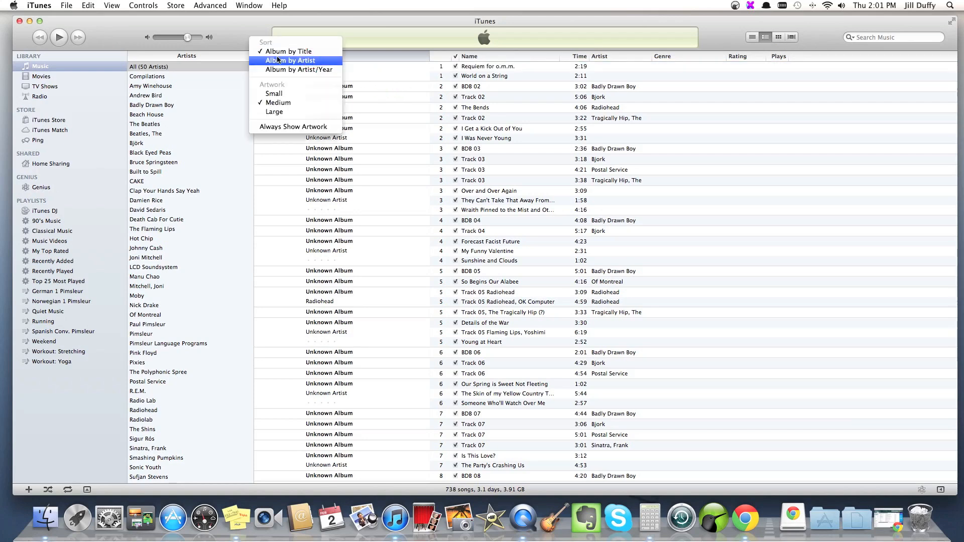
pyautogui.click(333, 69)
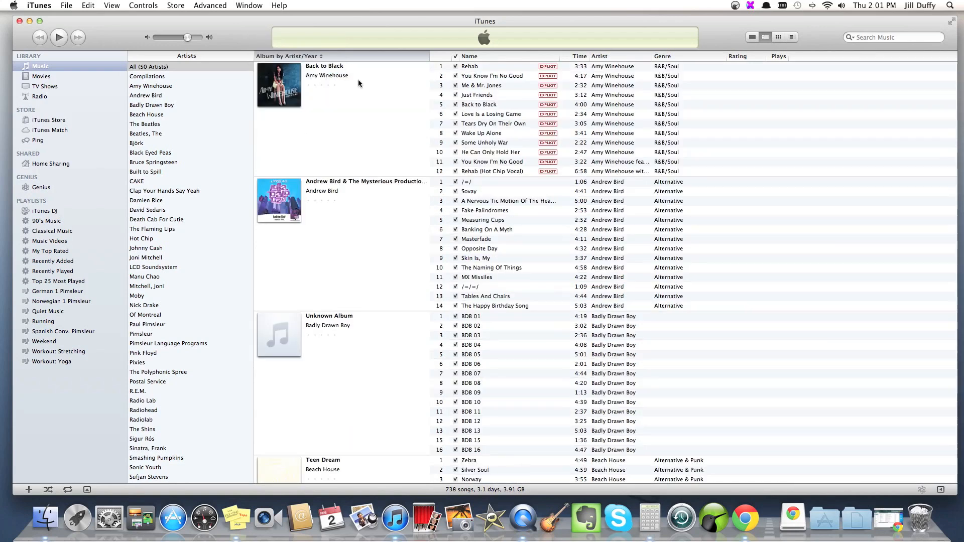
pyautogui.scroll(-10, 357, 243)
pyautogui.click(329, 102)
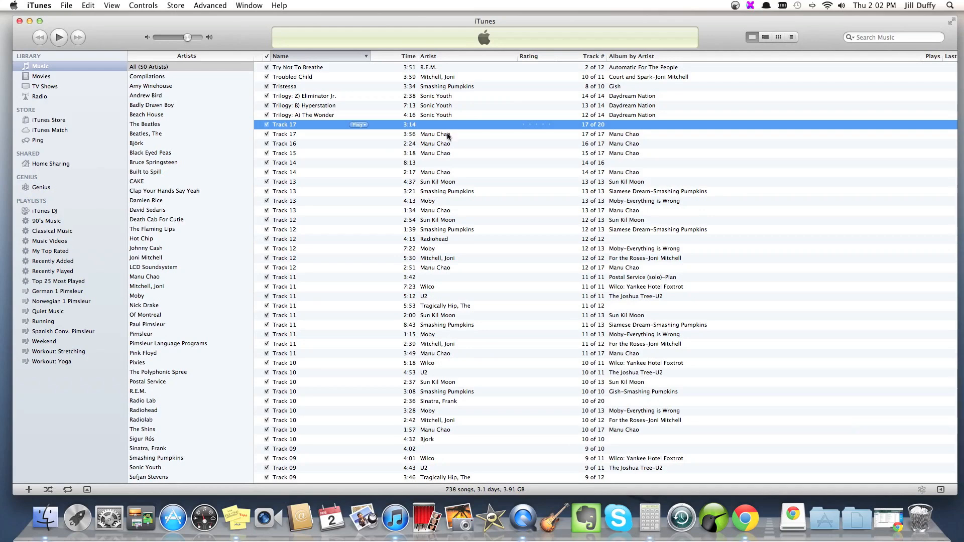
# Step: Select Manu Chao's Track 17 and sort the song list by artist to bring all Manu Chao tracks together
pyautogui.click(447, 132)
pyautogui.click(445, 57)
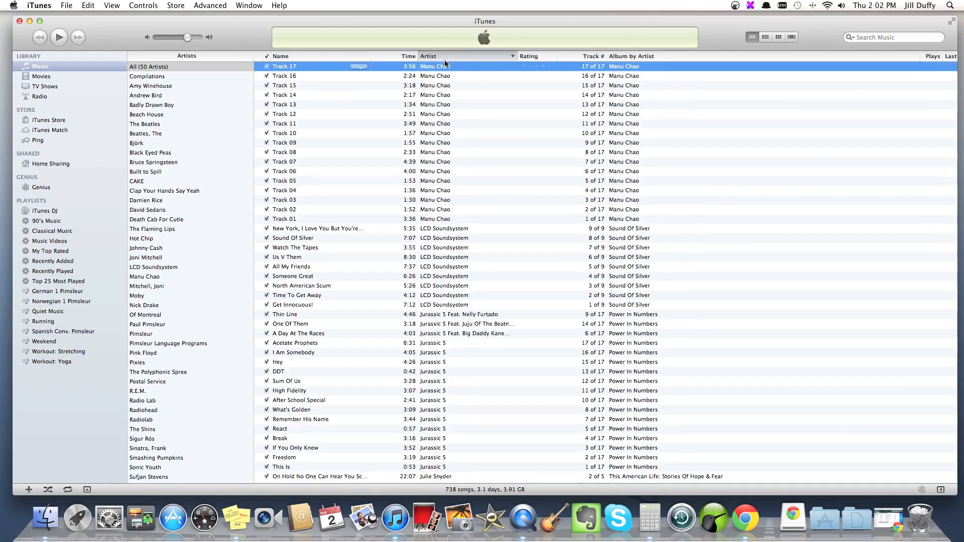
pyautogui.scroll(3, 461, 140)
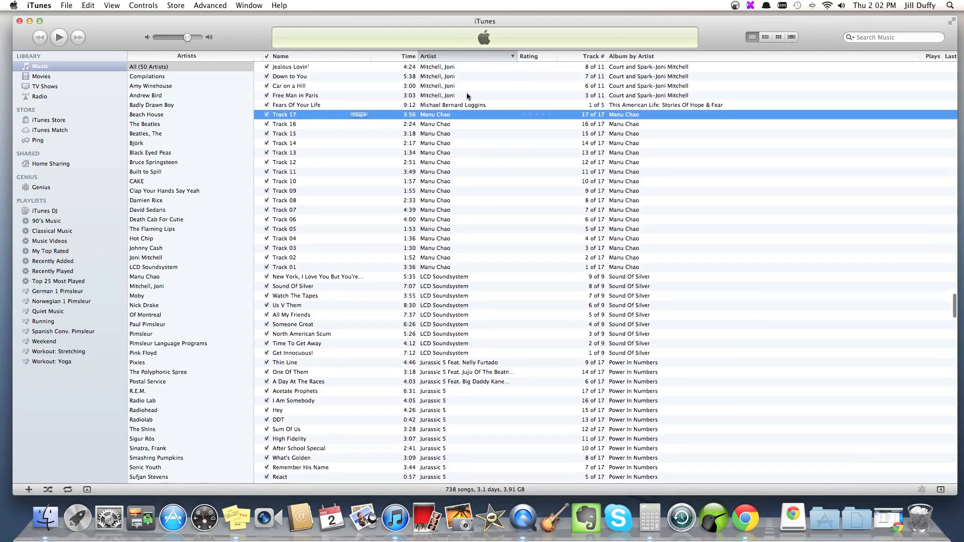
# Step: Create a new playlist named "_Missing Names: Mano Chau" and return to the Music library
pyautogui.click(75, 6)
pyautogui.click(101, 15)
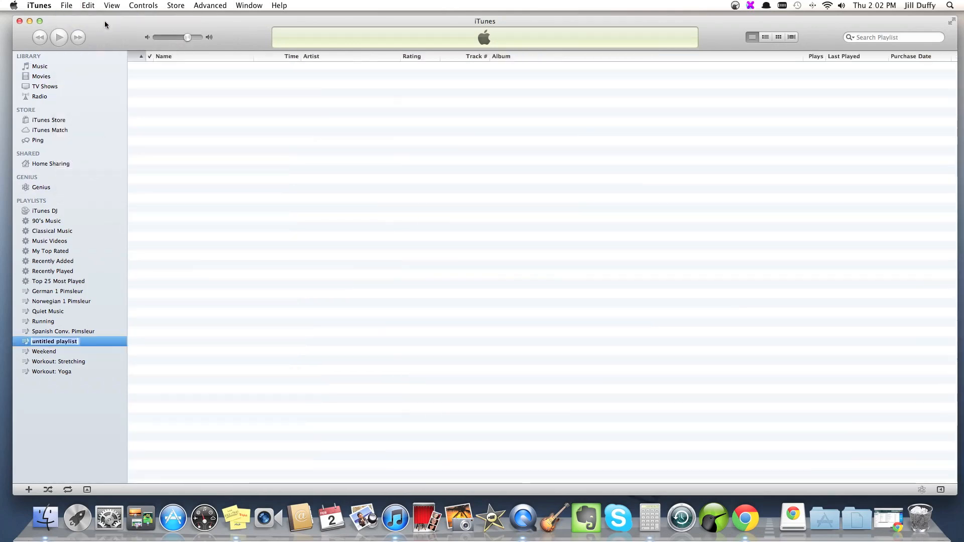
pyautogui.write('Mi')
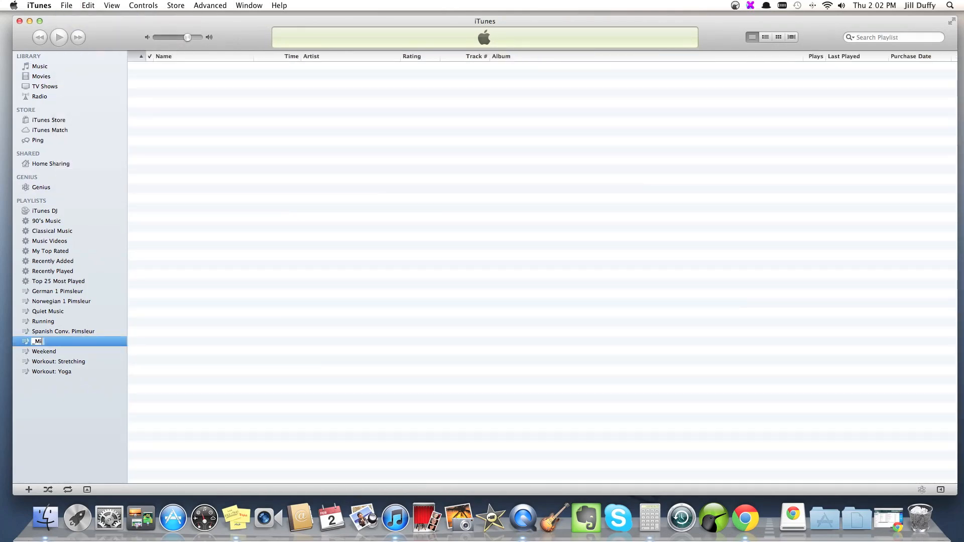
pyautogui.write('ssing Names: Mano Chau')
pyautogui.press('Return')
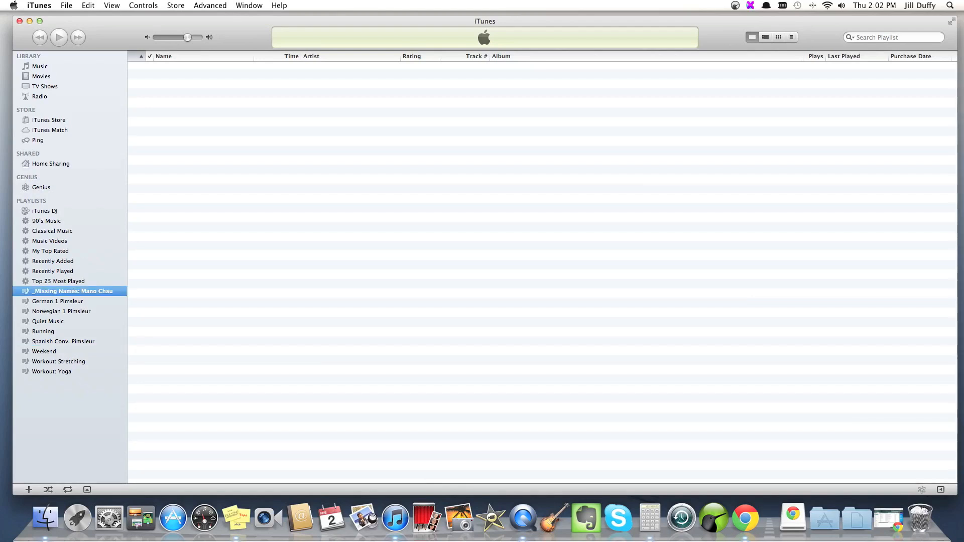
pyautogui.click(36, 65)
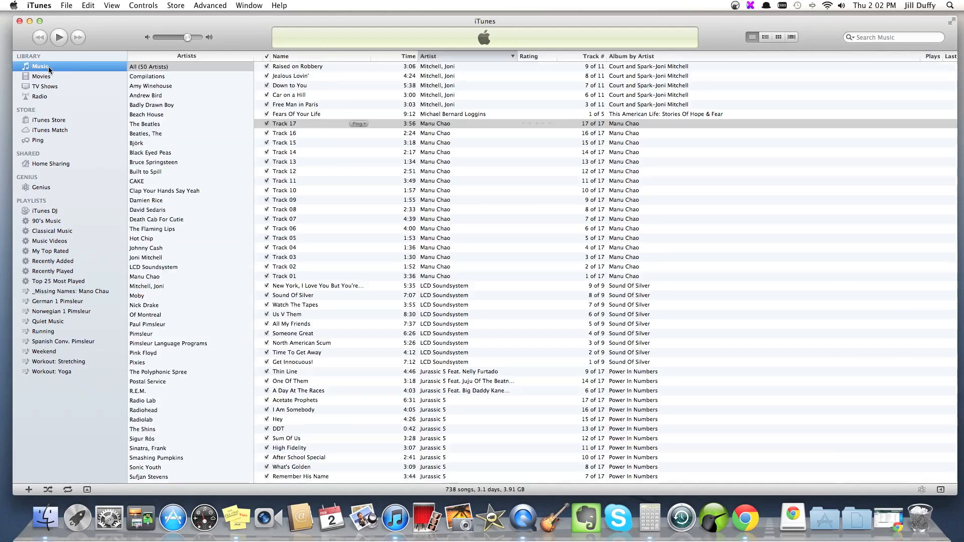
# Step: Add all Manu Chao songs from Track 17 to Track 01 to the "_Missing Names: Mano Chau" playlist and open that playlist
pyautogui.click(451, 124)
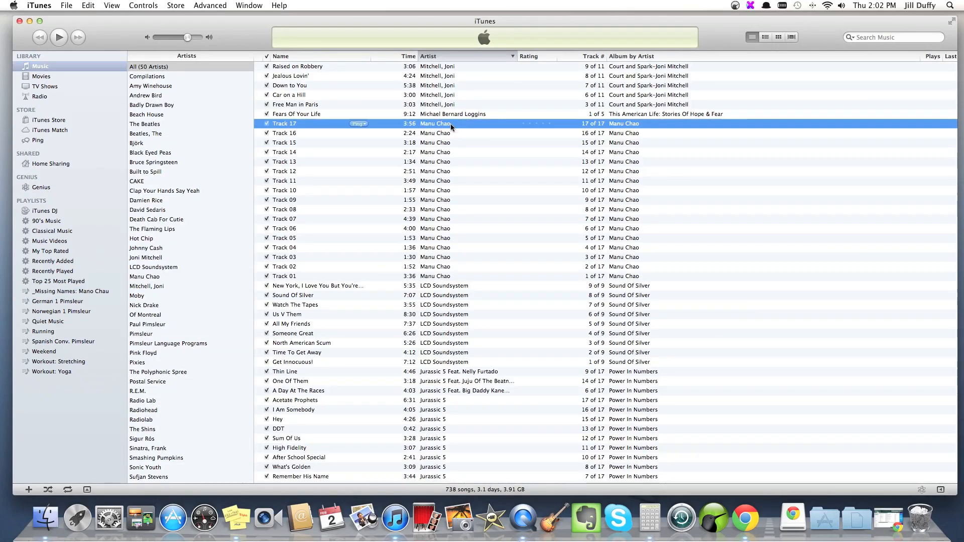
pyautogui.keyDown('shift'); pyautogui.click(444, 276); pyautogui.keyUp('shift')
pyautogui.moveTo(431, 281); pyautogui.dragTo(102, 292)
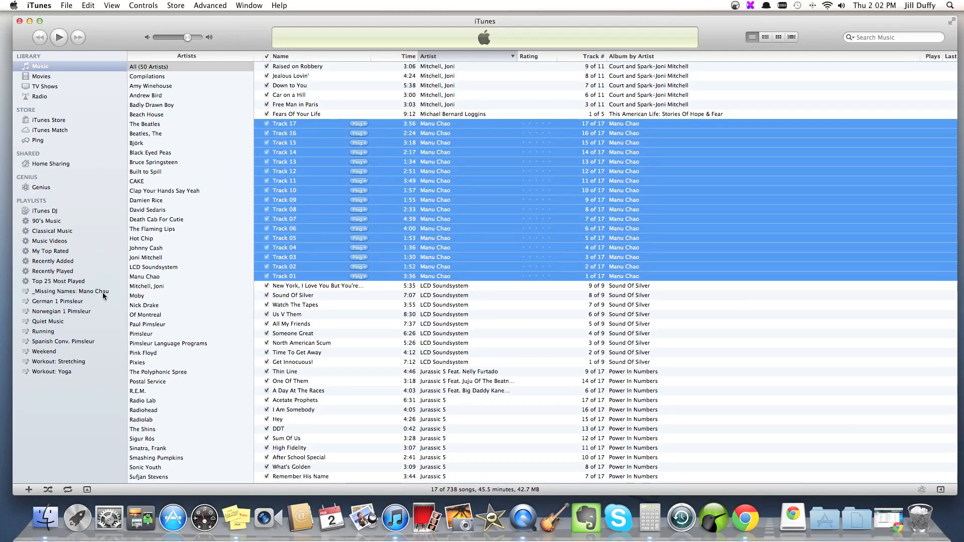
pyautogui.click(106, 292)
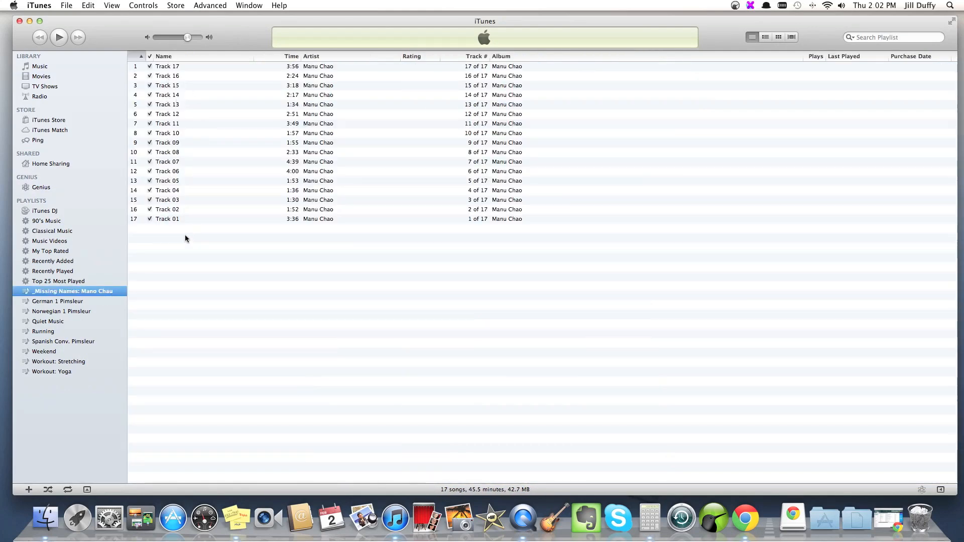
# Step: Find the unnamed Joni Mitchell tracks in the Music library and create a new playlist named "_Missing Names: Joni M."
pyautogui.click(40, 67)
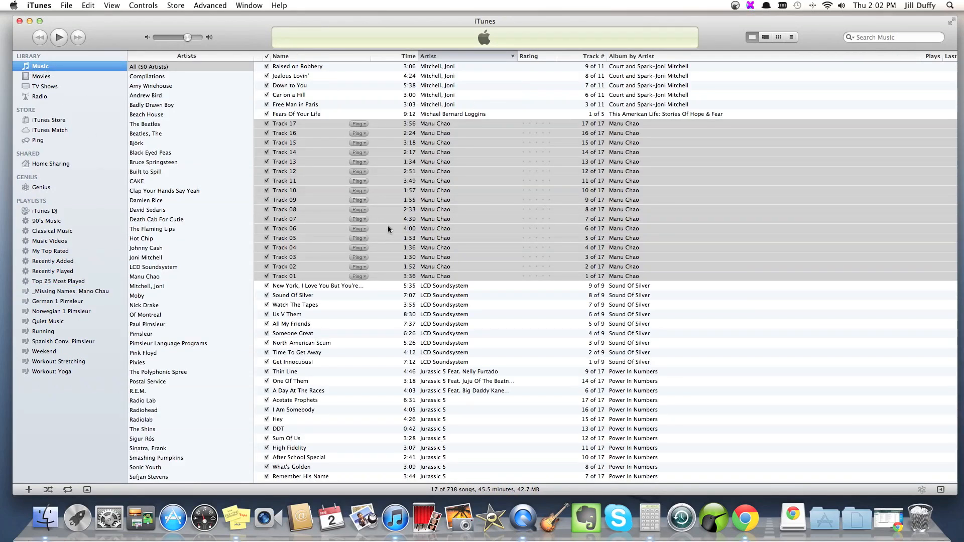
pyautogui.scroll(8, 388, 228)
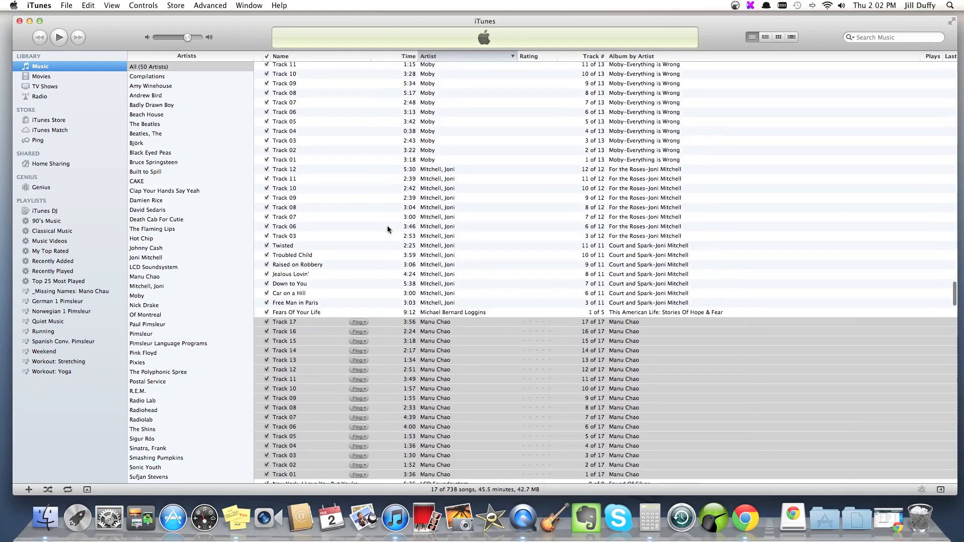
pyautogui.scroll(3, 390, 227)
pyautogui.click(449, 240)
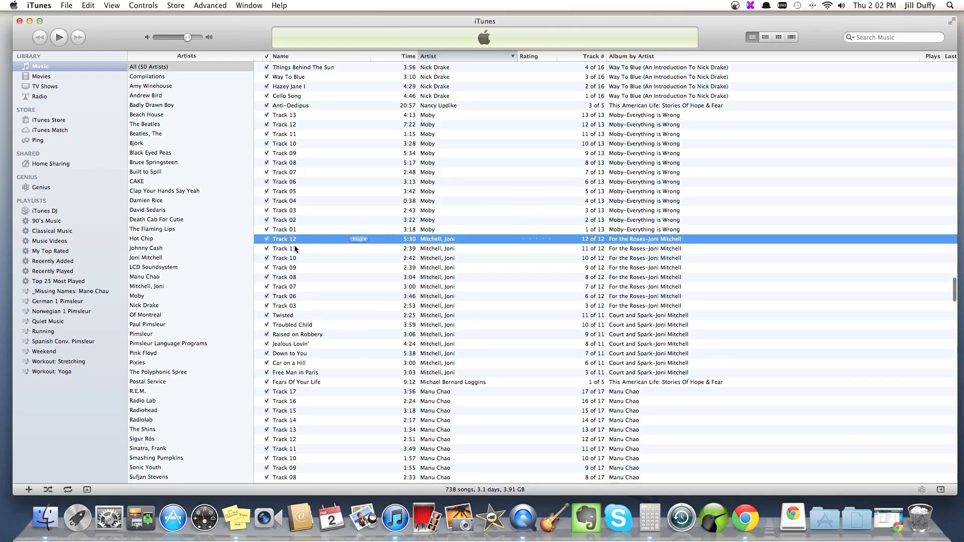
pyautogui.click(64, 7)
pyautogui.click(83, 17)
pyautogui.press('BackSpace')
pyautogui.write('_Missing Names: Joni')
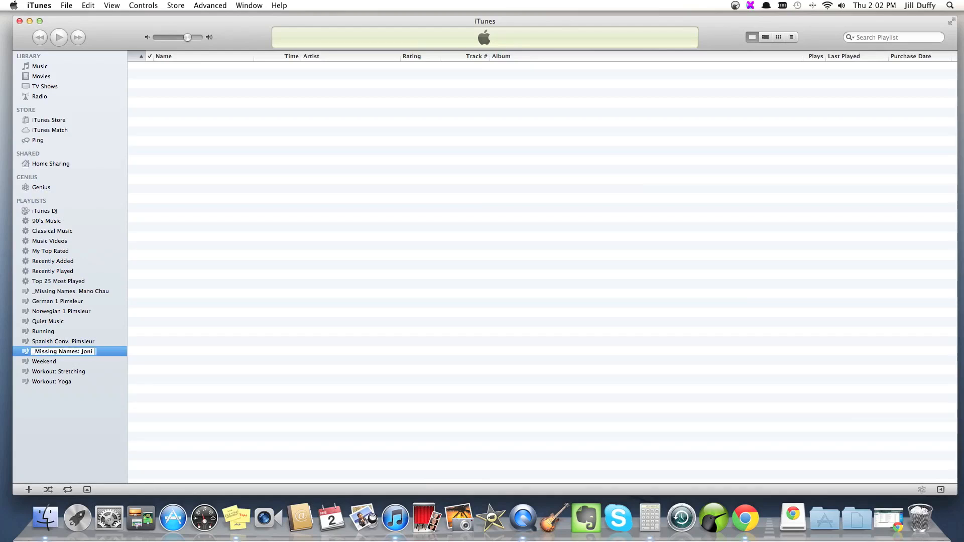
pyautogui.write(' M.')
pyautogui.press('Return')
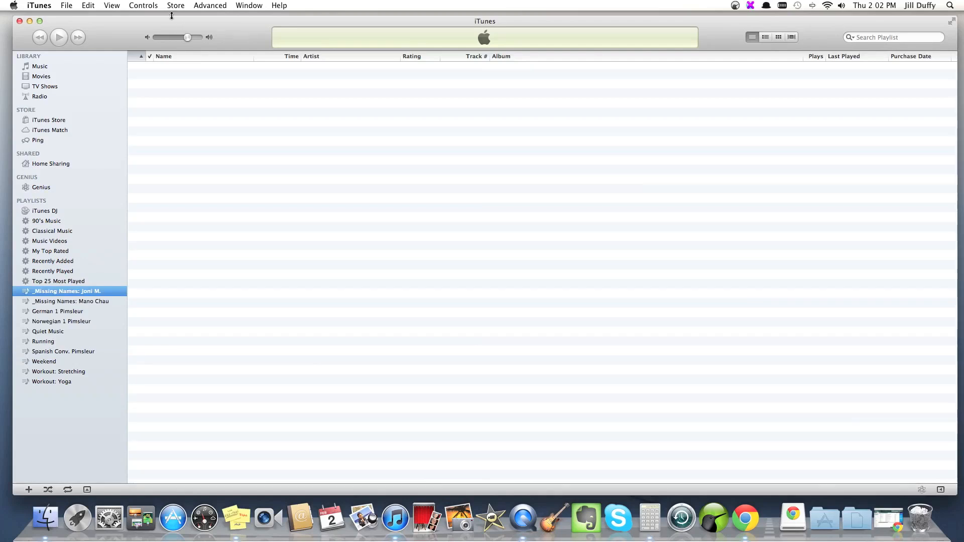
# Step: Add the unnamed "For the Roses" tracks, Track 12 to Track 03, to the "_Missing Names: Joni M." playlist
pyautogui.click(36, 68)
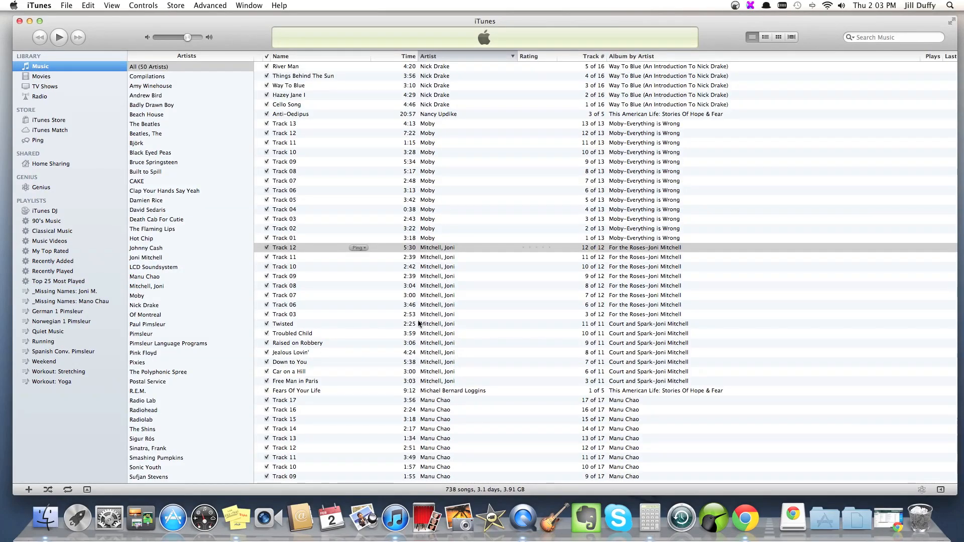
pyautogui.keyDown('shift'); pyautogui.click(301, 315); pyautogui.keyUp('shift')
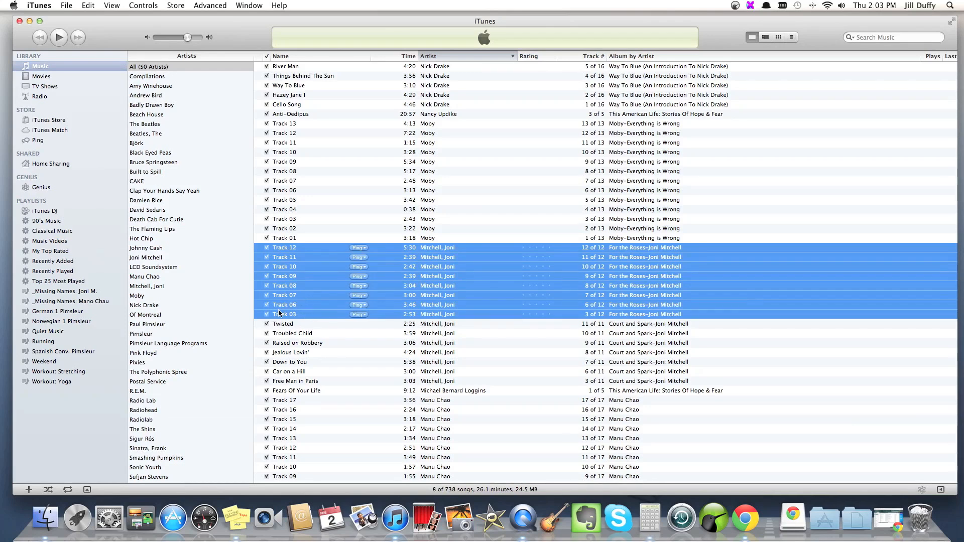
pyautogui.moveTo(277, 314); pyautogui.dragTo(110, 294)
# Step: Look through the library for more unnamed tracks and create a new playlist named "_Missing Names: Sun Kil Moon"
pyautogui.click(426, 123)
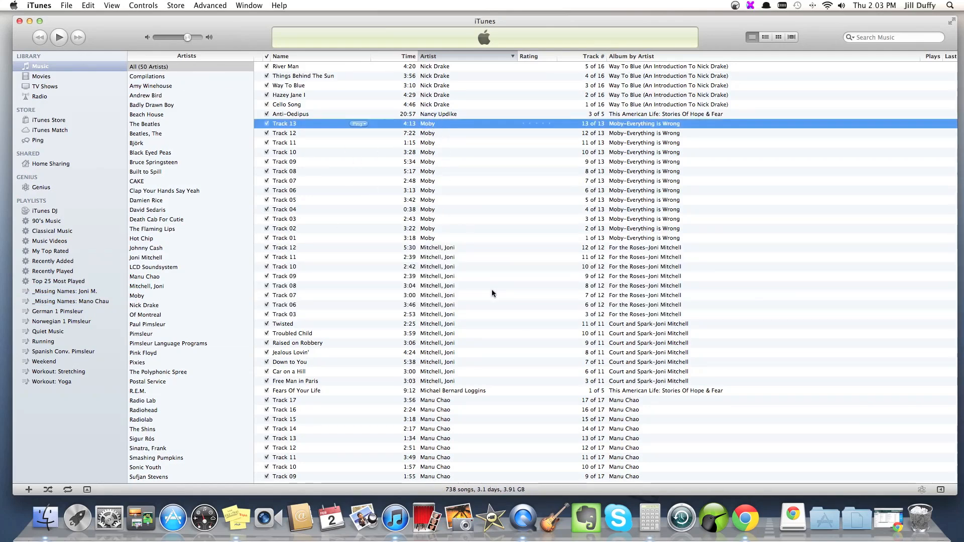
pyautogui.scroll(-3, 492, 294)
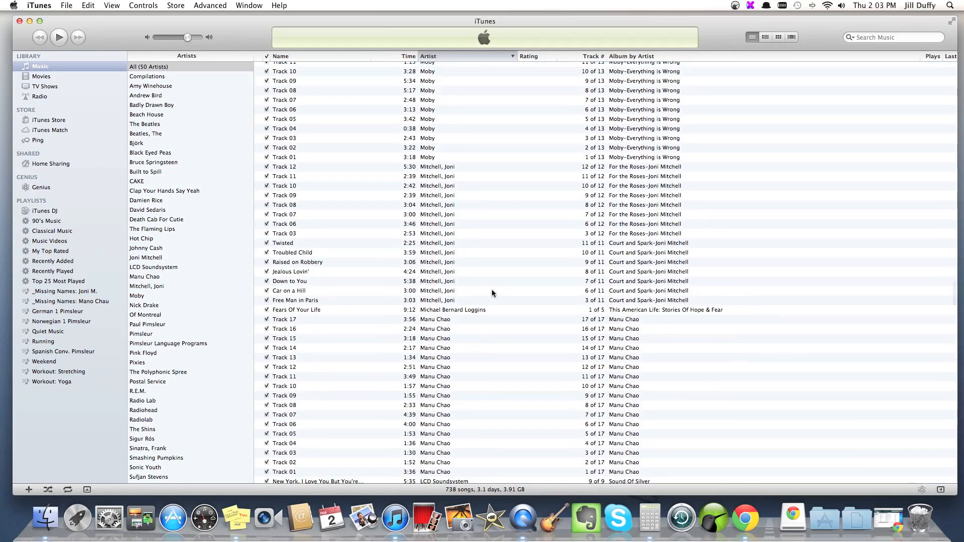
pyautogui.click(462, 310)
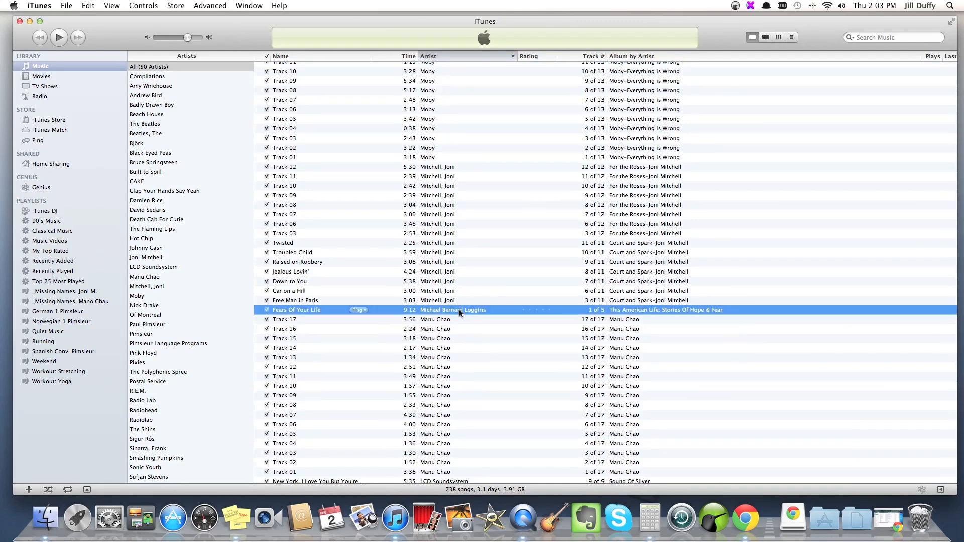
pyautogui.scroll(5, 459, 311)
pyautogui.scroll(2, 459, 310)
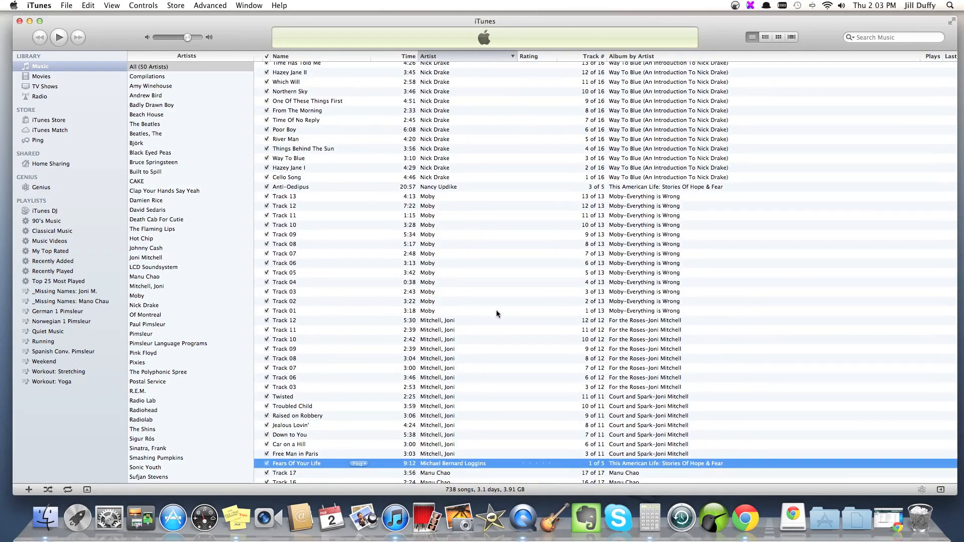
pyautogui.scroll(10, 347, 203)
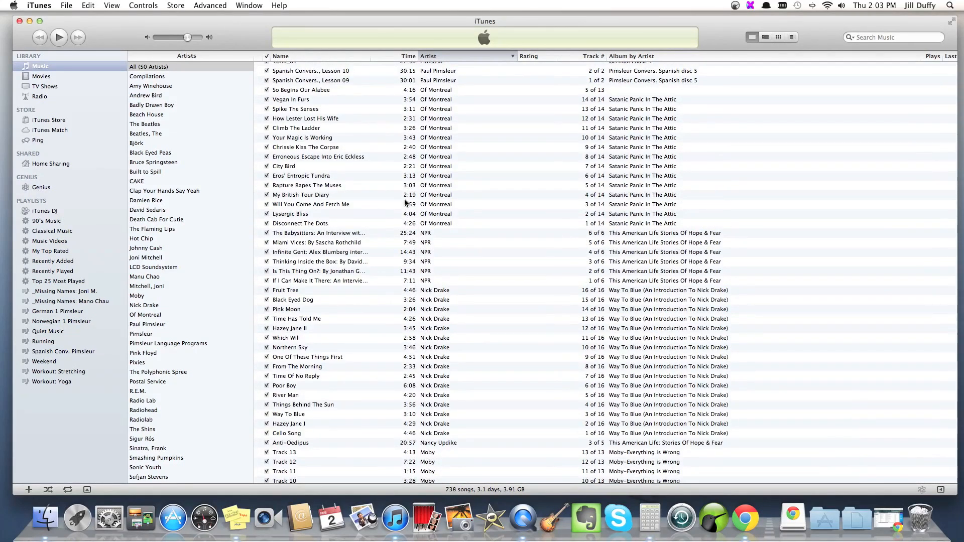
pyautogui.click(66, 5)
pyautogui.click(77, 20)
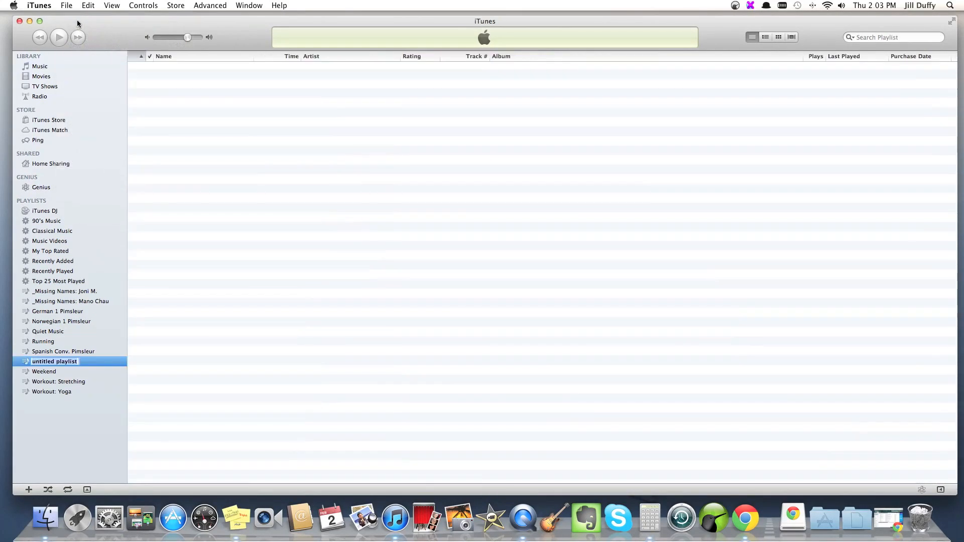
pyautogui.write('_Missing Names: Sun Kil Moon')
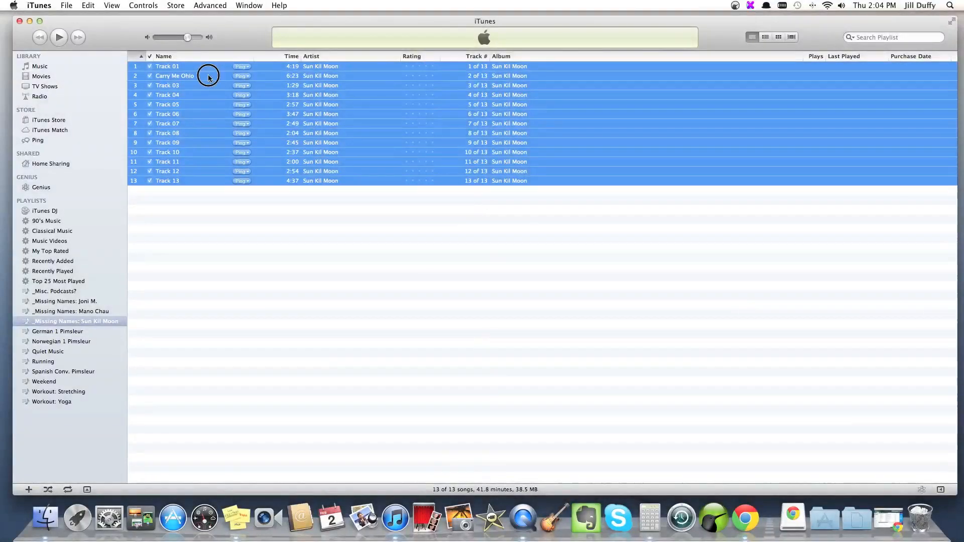
# Step: Preview "Carry Me Ohio" on Sun Kil Moon's iTunes Store page, then reopen the "_Missing Names: Sun Kil Moon" playlist
pyautogui.click(208, 77)
pyautogui.click(321, 78)
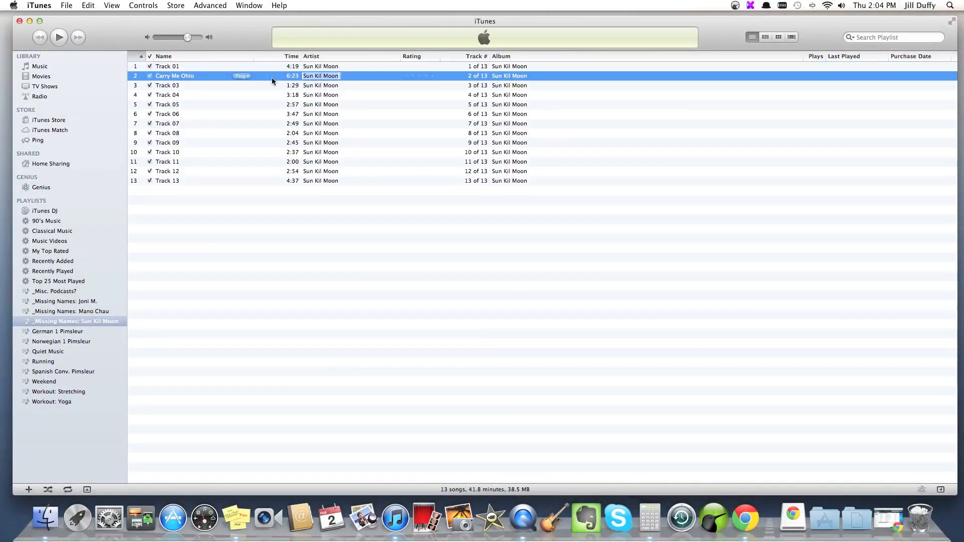
pyautogui.rightClick(323, 77)
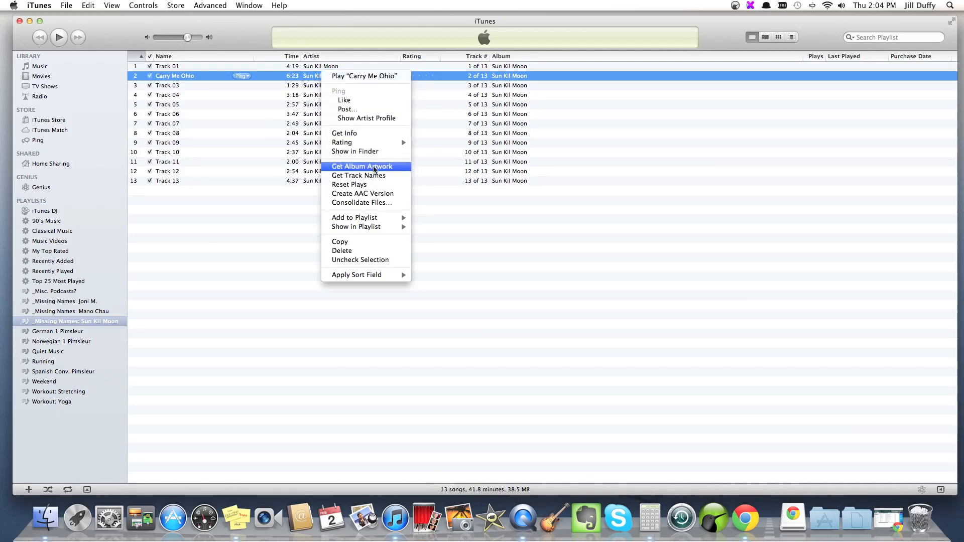
pyautogui.press('Escape')
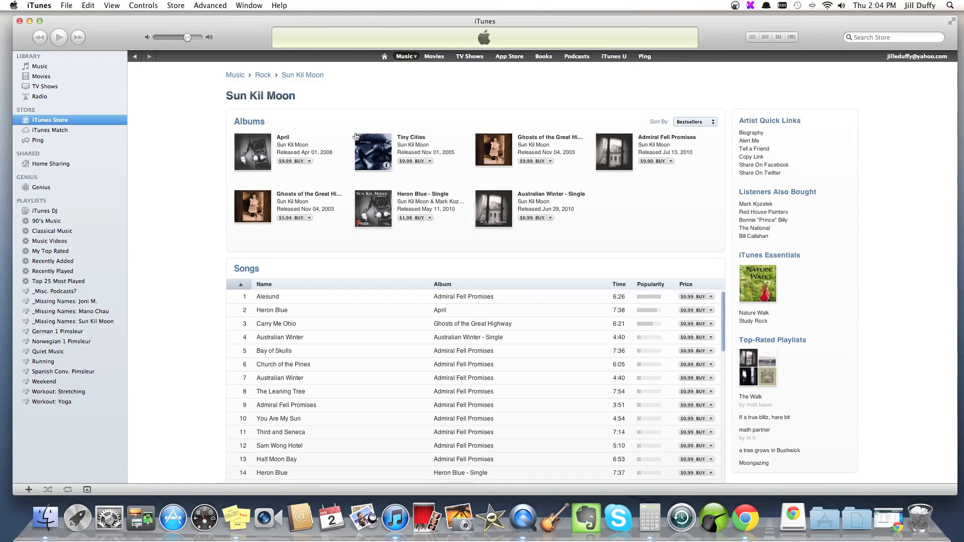
pyautogui.scroll(-1, 354, 136)
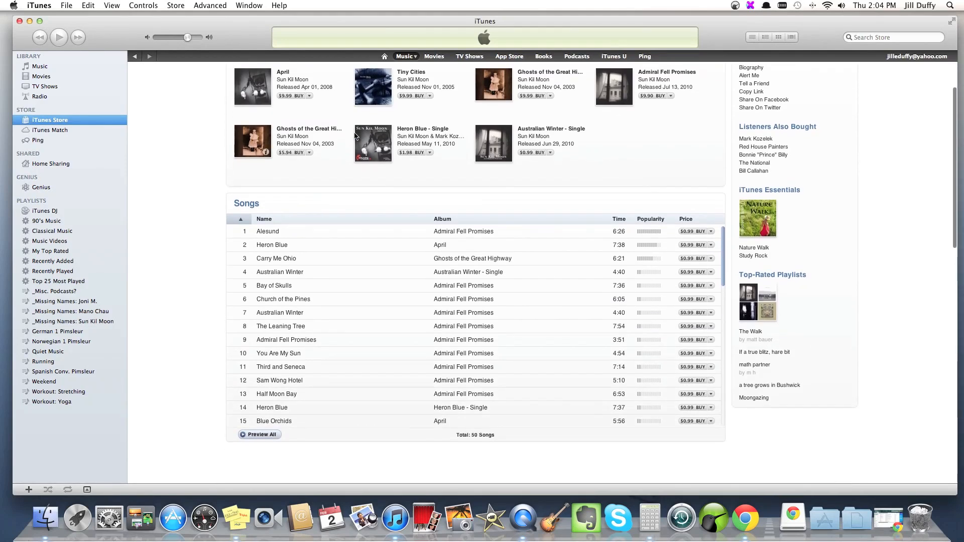
pyautogui.click(241, 260)
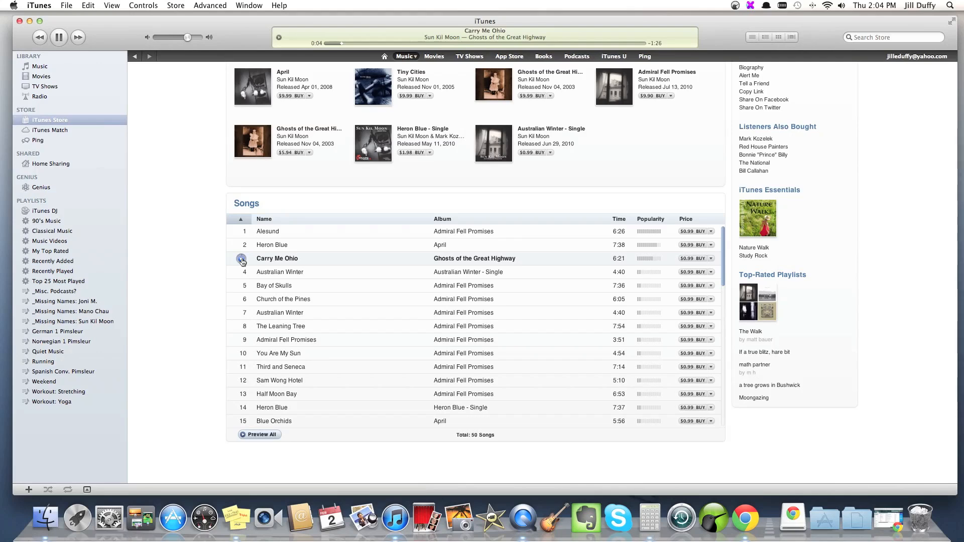
pyautogui.click(241, 259)
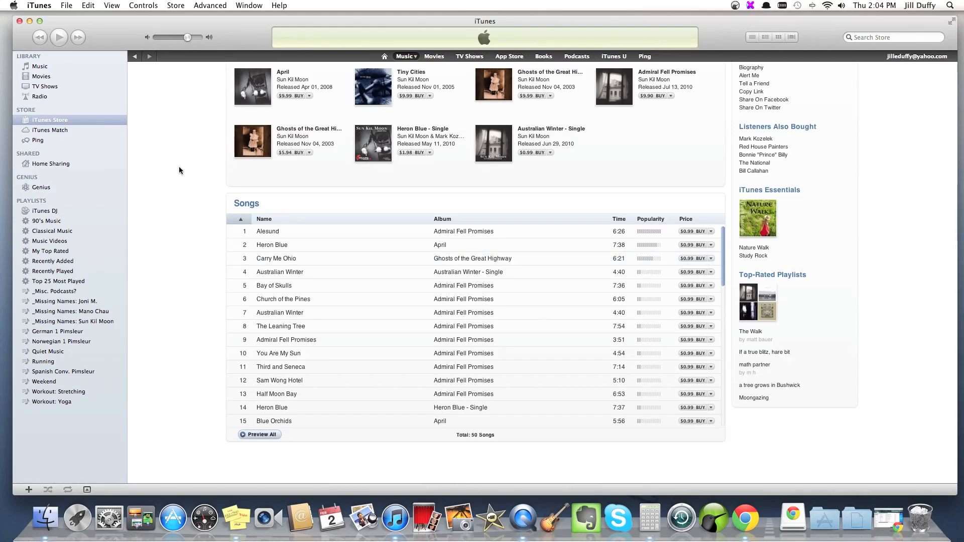
pyautogui.click(67, 312)
pyautogui.click(73, 322)
pyautogui.click(178, 79)
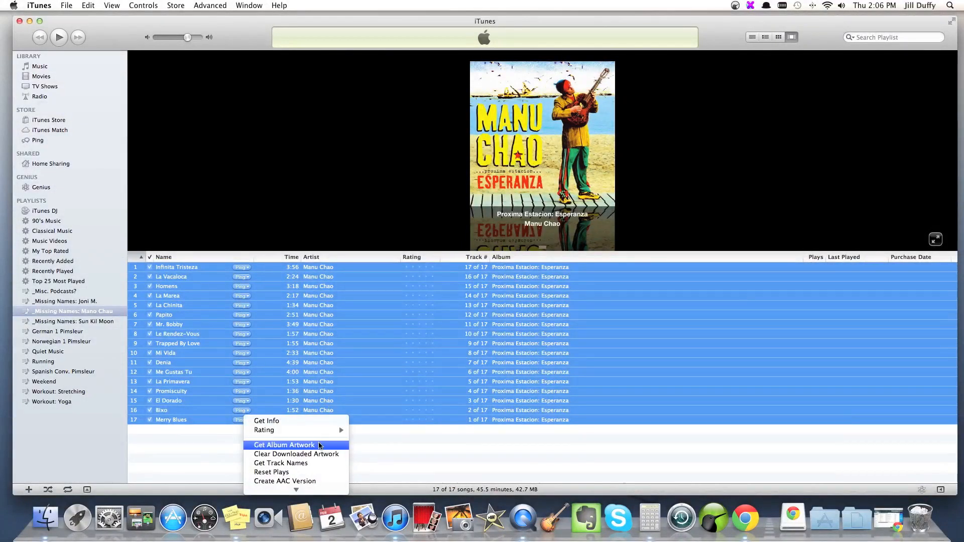
# Step: Remove all the selected Manu Chao songs from the "_Missing Names: Mano Chau" playlist
pyautogui.moveTo(298, 490)
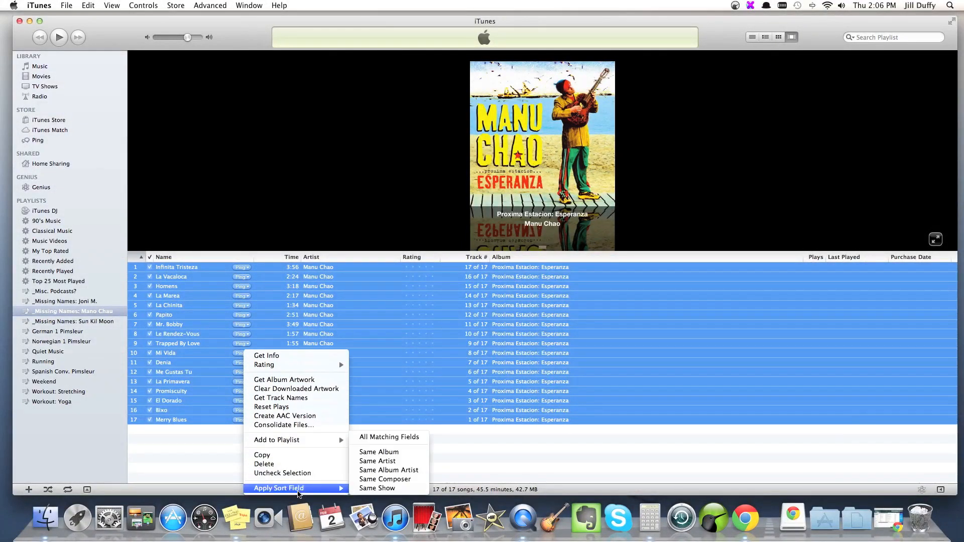
pyautogui.click(301, 464)
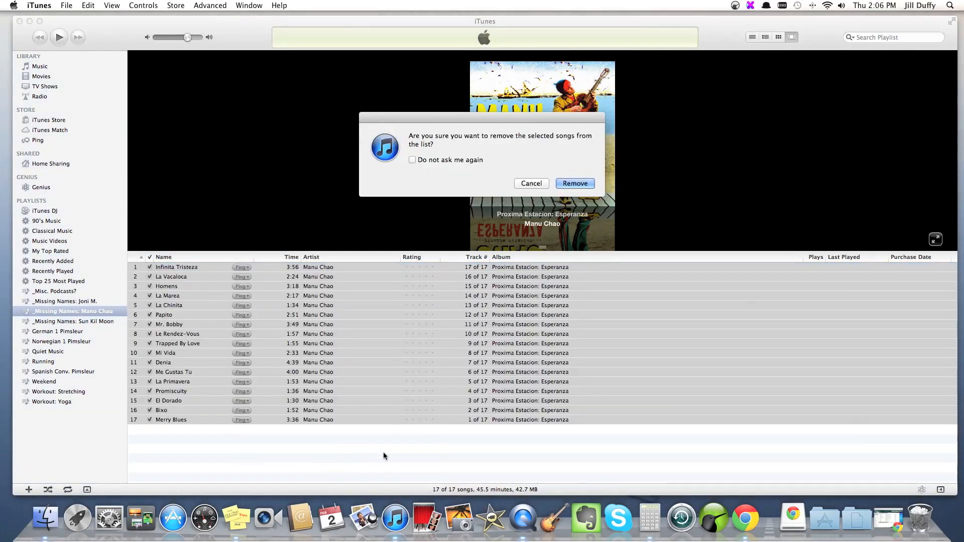
pyautogui.click(582, 138)
pyautogui.moveTo(578, 135); pyautogui.dragTo(428, 144)
pyautogui.click(587, 188)
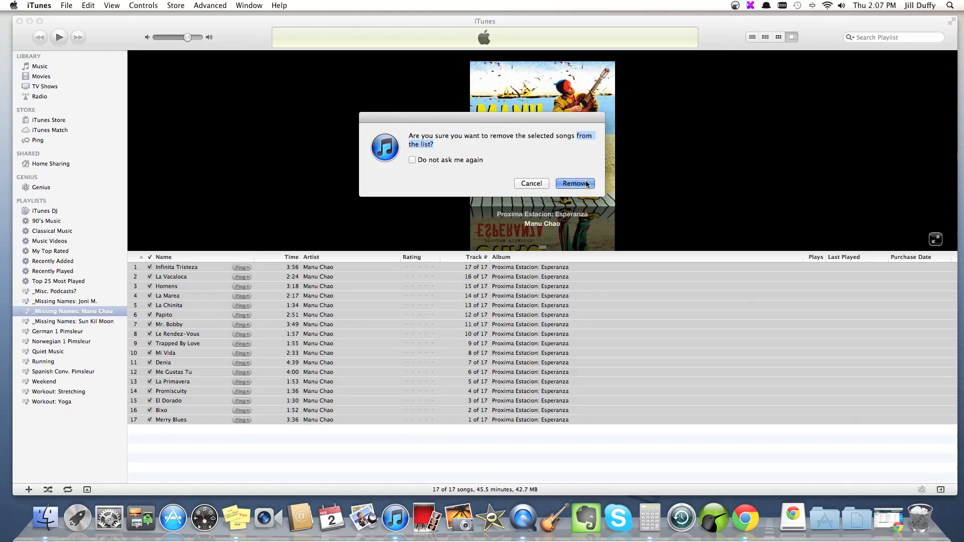
# Step: Delete the emptied "_Missing Names: Mano Chau" playlist
pyautogui.click(91, 312)
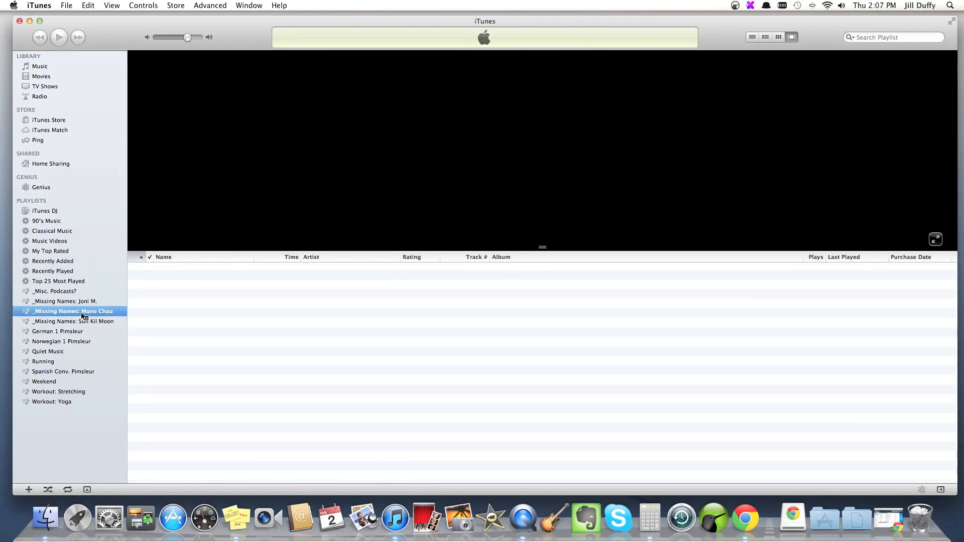
pyautogui.rightClick(87, 315)
pyautogui.click(95, 338)
pyautogui.click(116, 315)
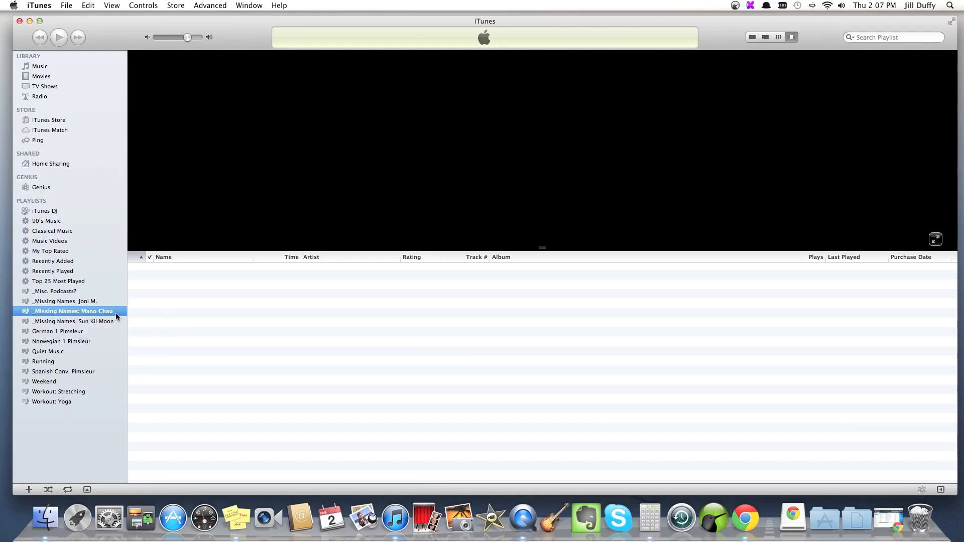
pyautogui.rightClick(58, 315)
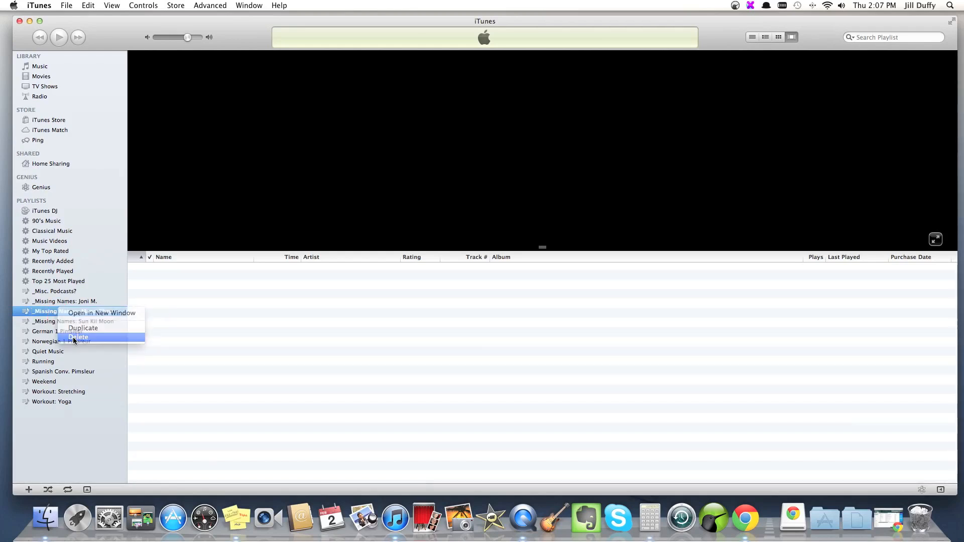
pyautogui.click(71, 337)
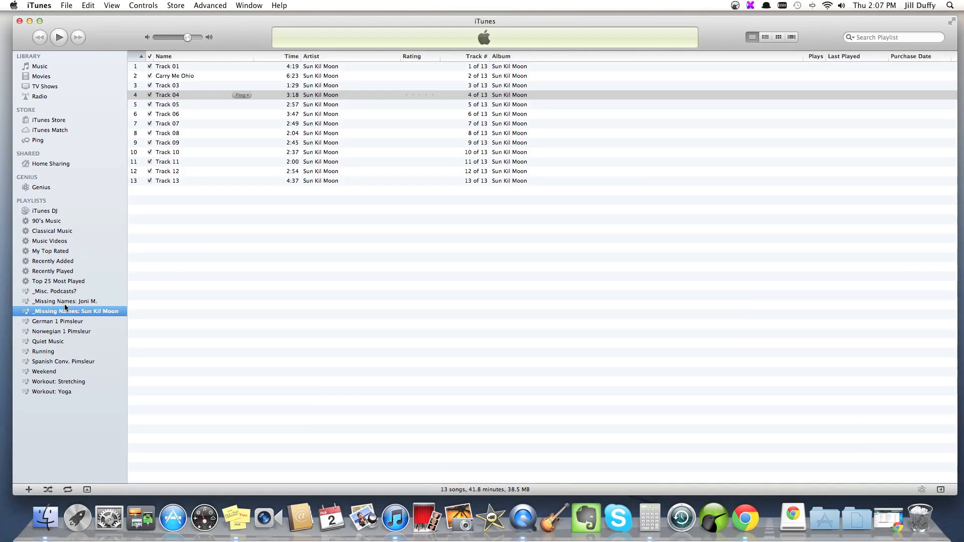
# Step: Return to the Music library, toggle the artist sort order and look through the songs for other tracks with missing names
pyautogui.click(43, 67)
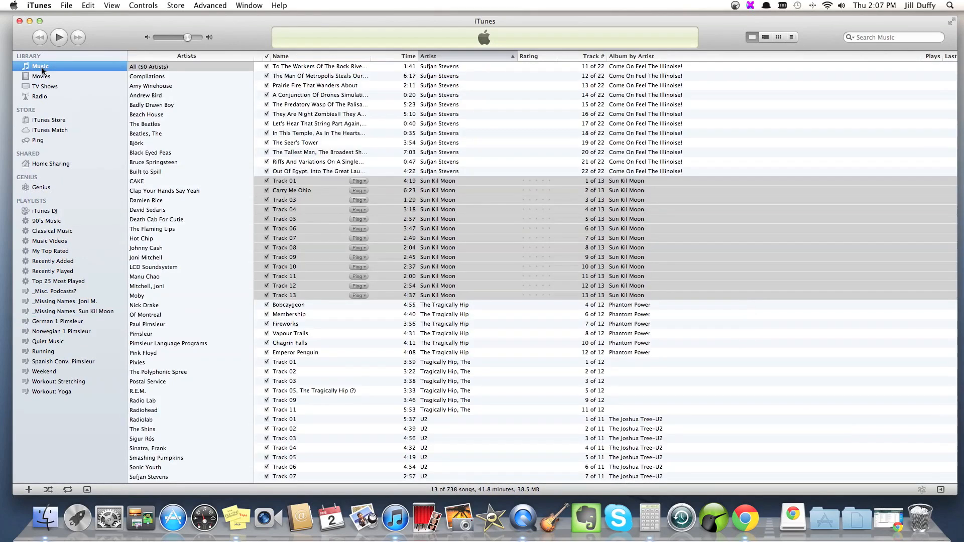
pyautogui.click(465, 55)
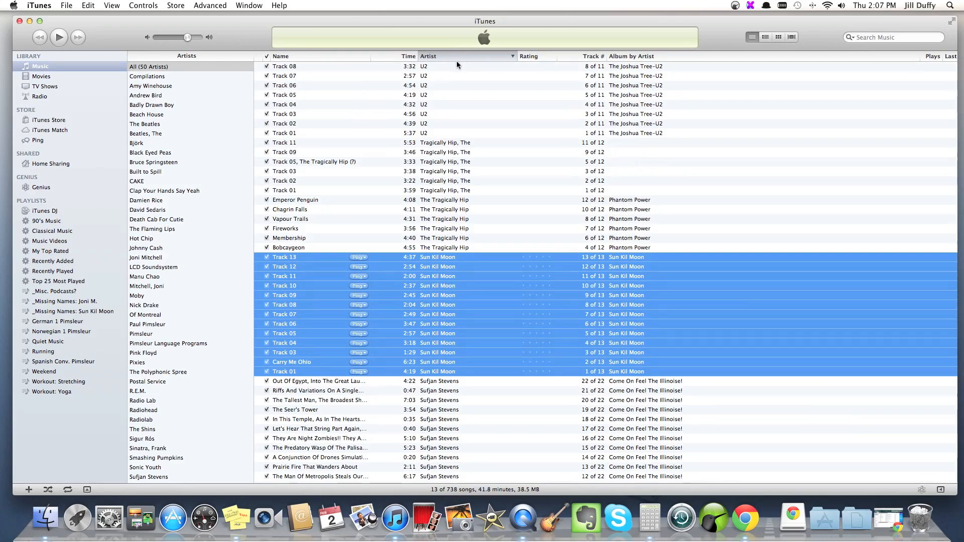
pyautogui.click(487, 55)
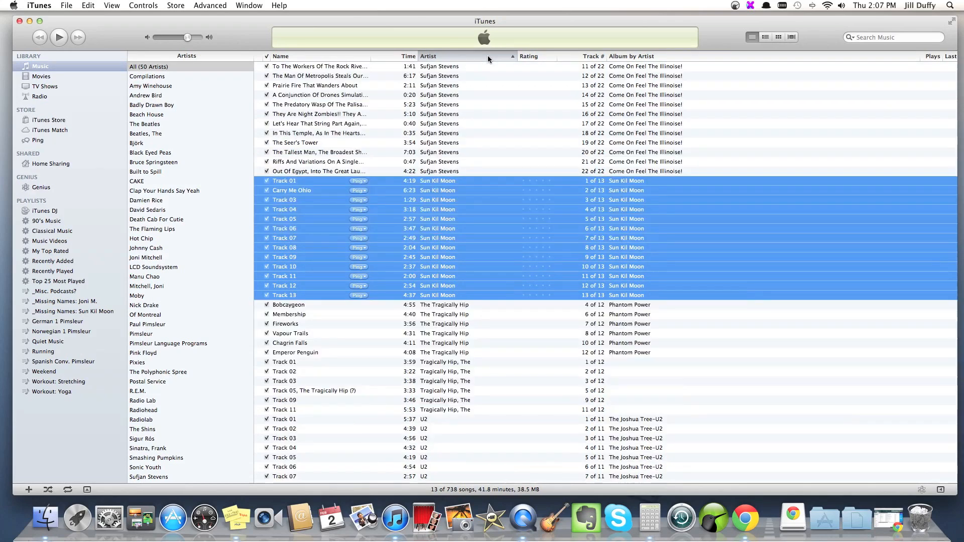
pyautogui.scroll(3, 485, 129)
pyautogui.scroll(20, 482, 131)
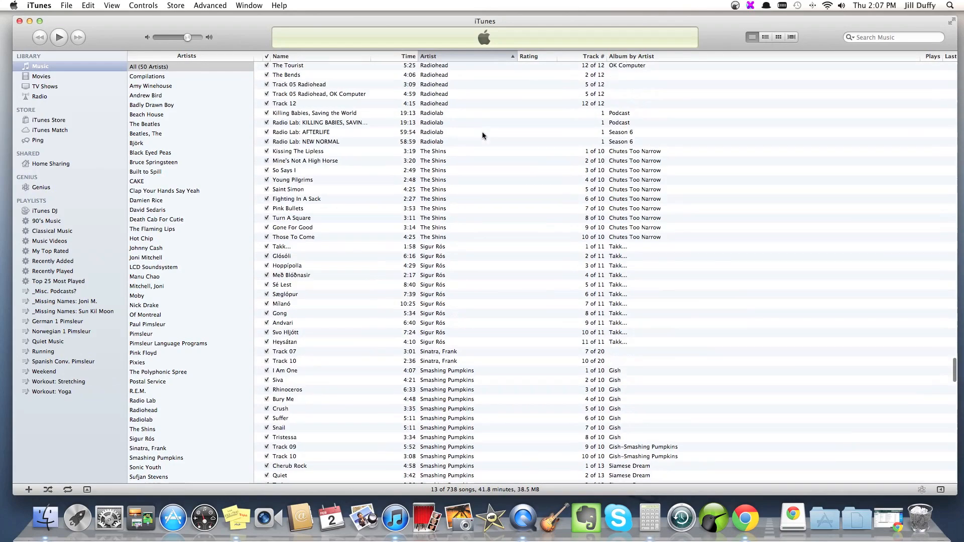
pyautogui.scroll(20, 483, 135)
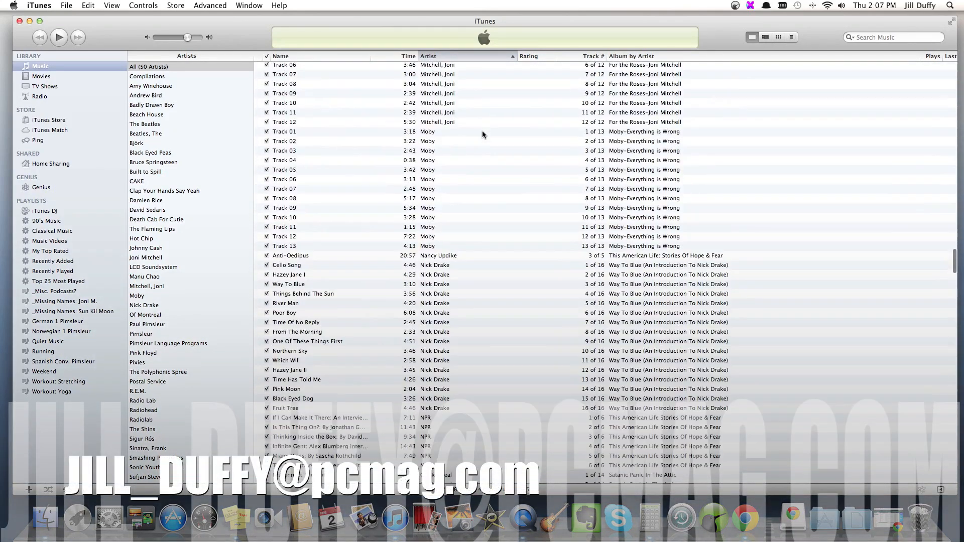
pyautogui.scroll(10, 482, 132)
pyautogui.click(443, 72)
pyautogui.scroll(1, 427, 219)
pyautogui.scroll(3, 427, 219)
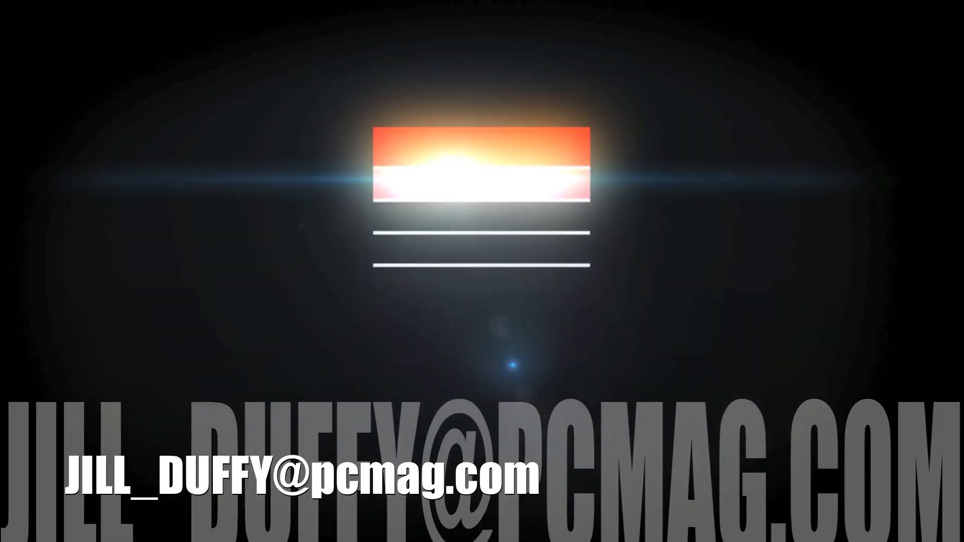